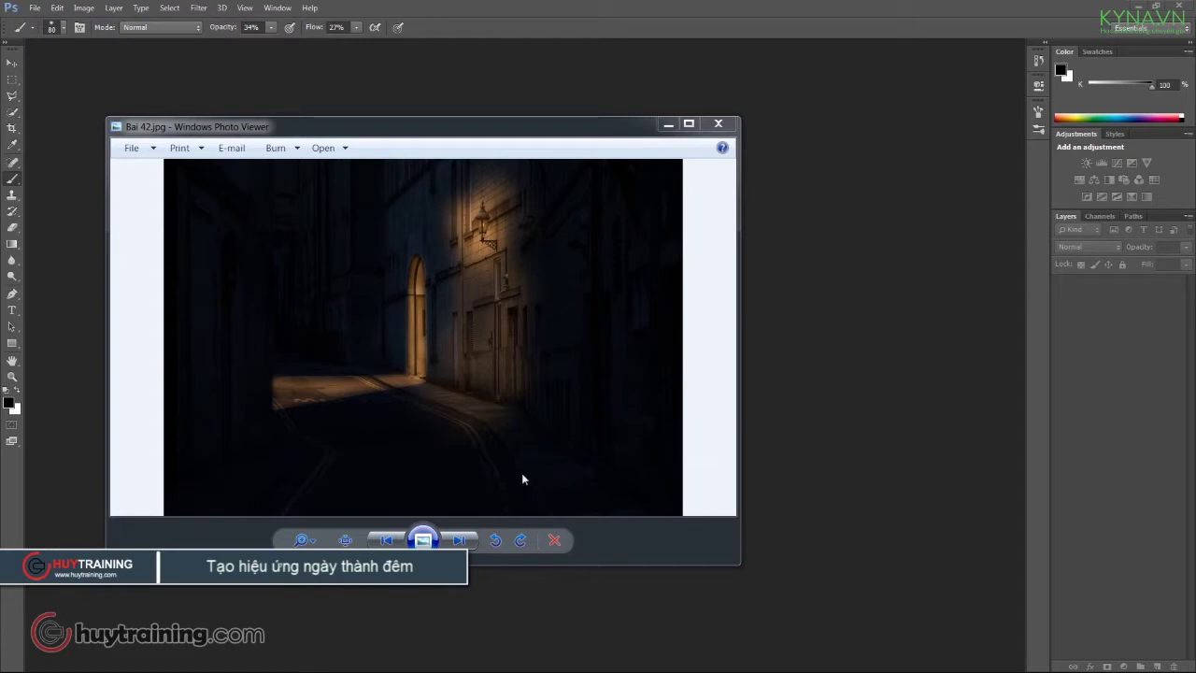
Compare the day and night versions of the street example in the photo viewer
left_click(467, 545)
left_click(467, 547)
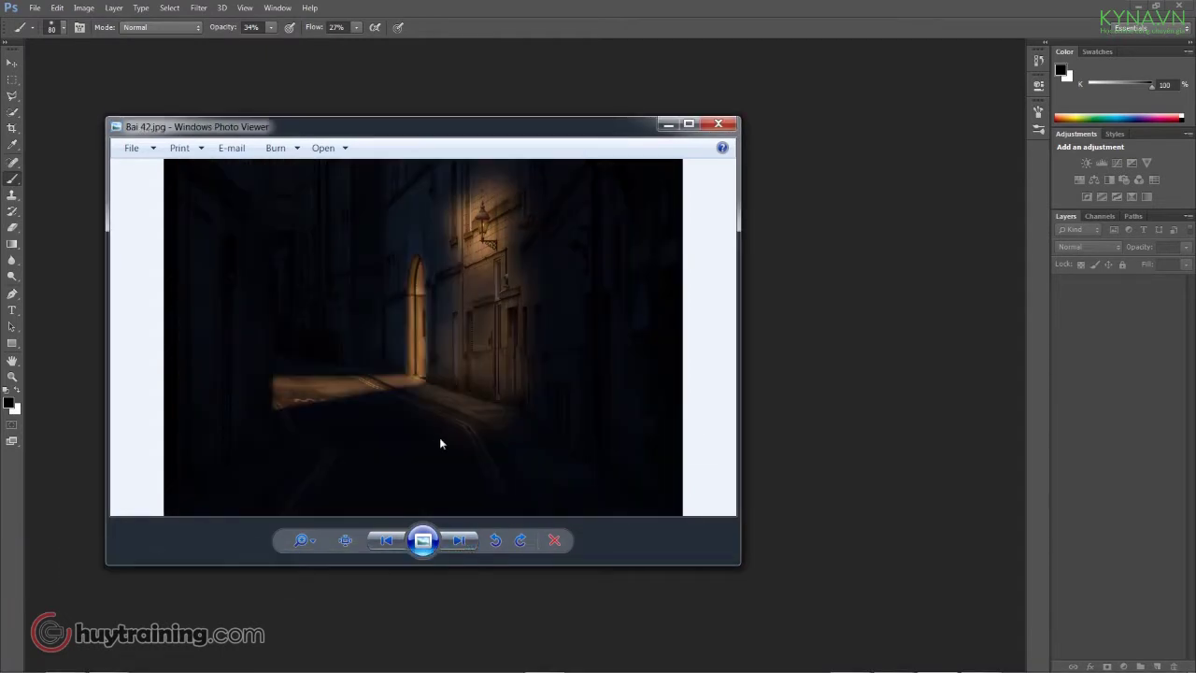
left_click(458, 540)
left_click(459, 540)
left_click(813, 290)
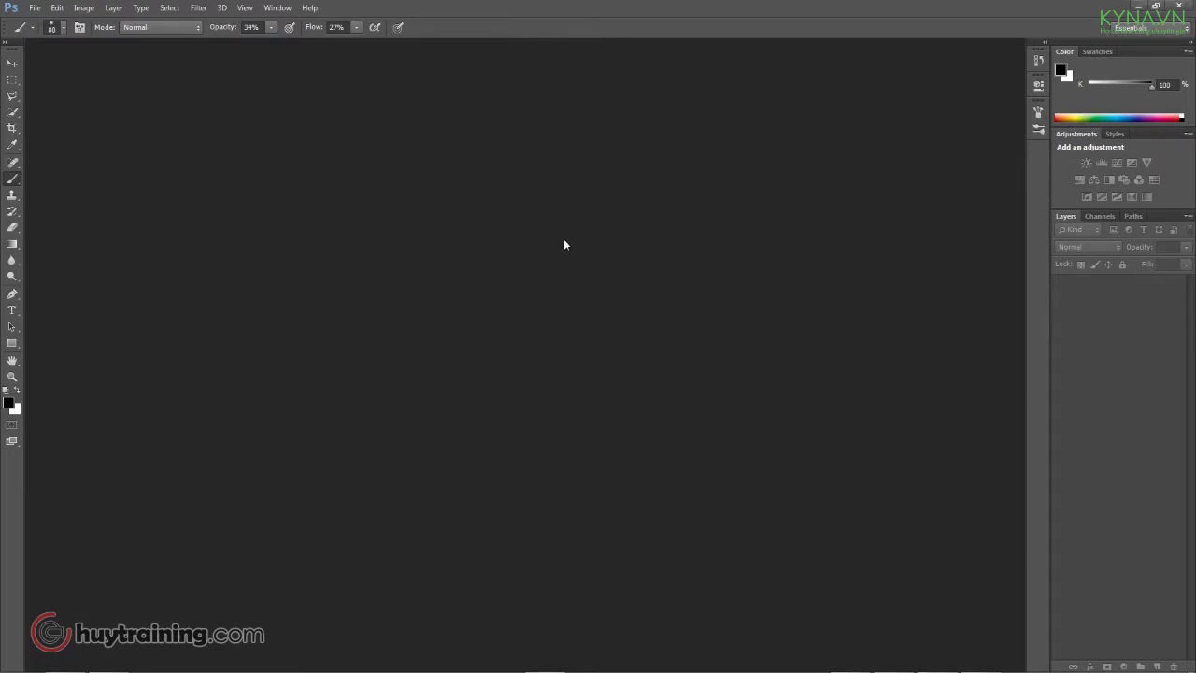
Open the street photo api.jpg and duplicate its Background layer
double_click(564, 241)
double_click(283, 156)
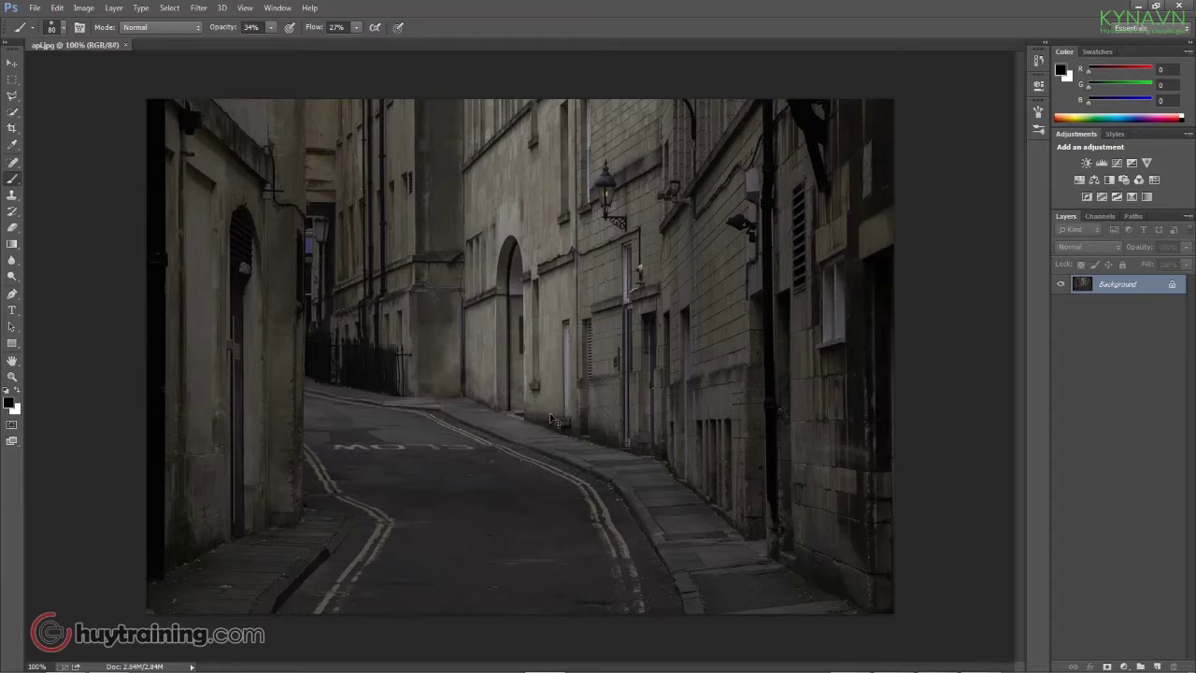
key("ctrl+j")
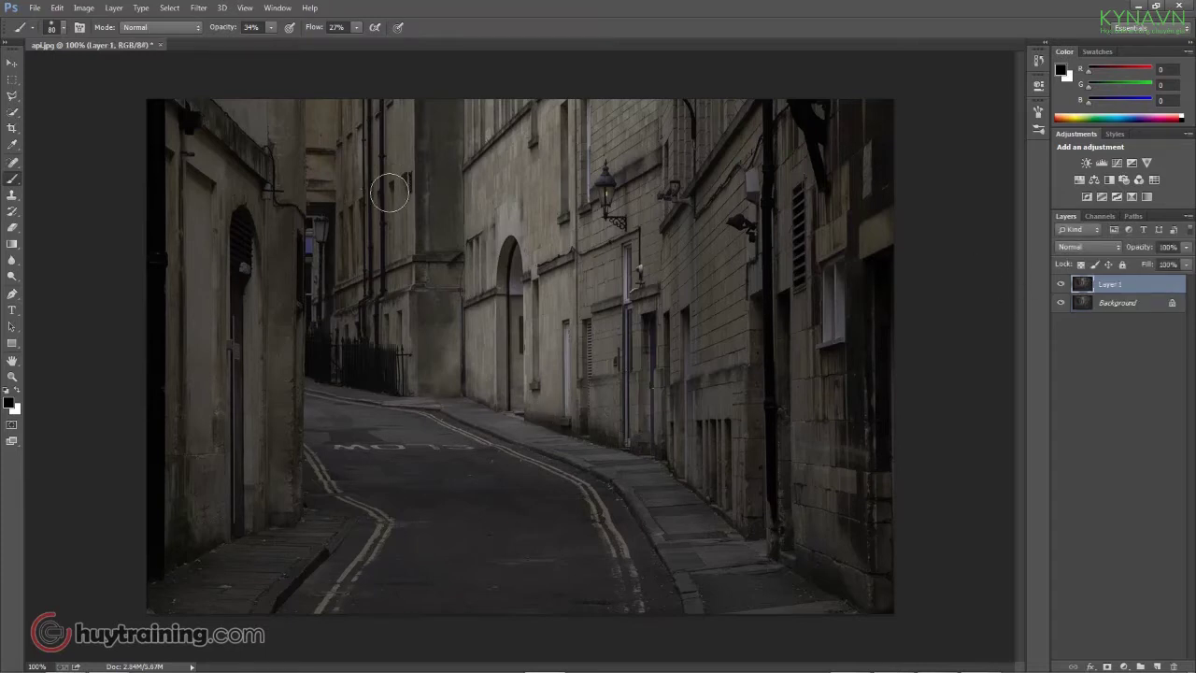
Convert Layer 1 to a smart object
left_click(114, 9)
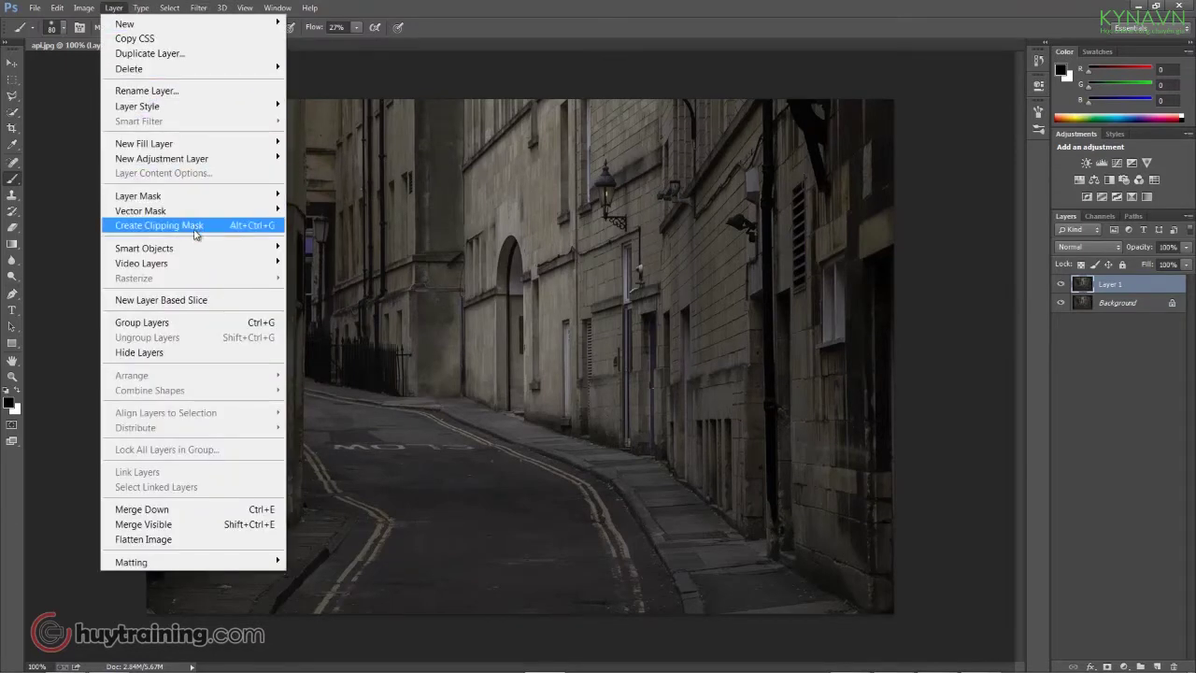
mouse_move(188, 250)
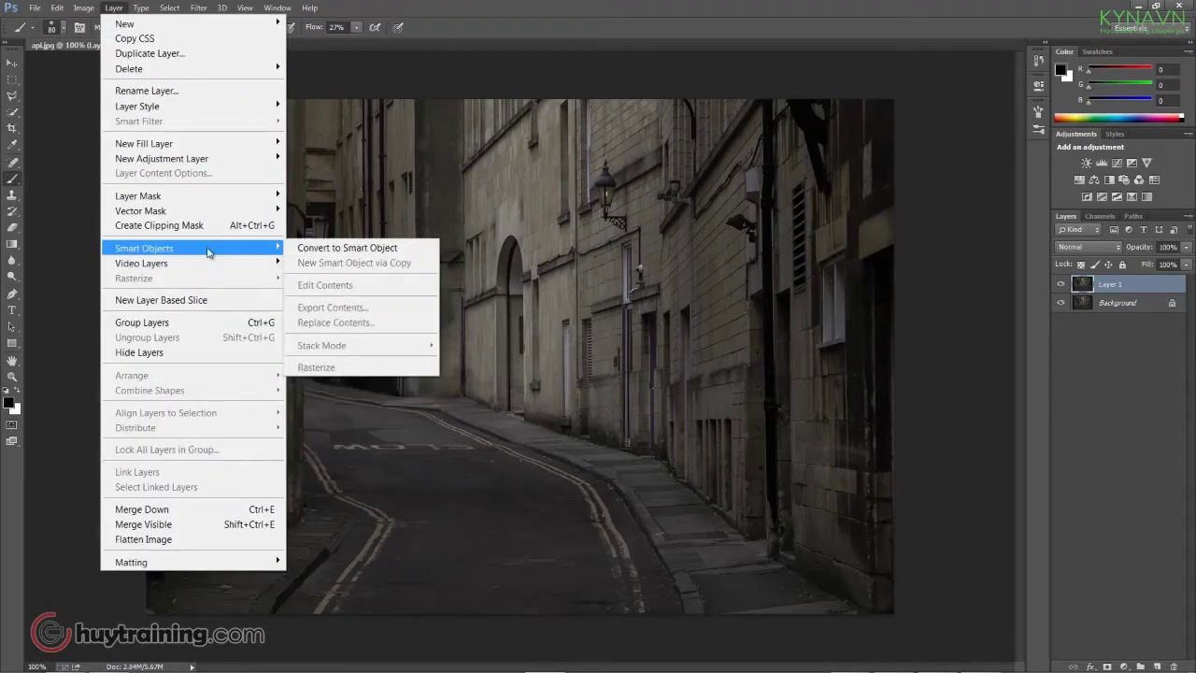
left_click(327, 251)
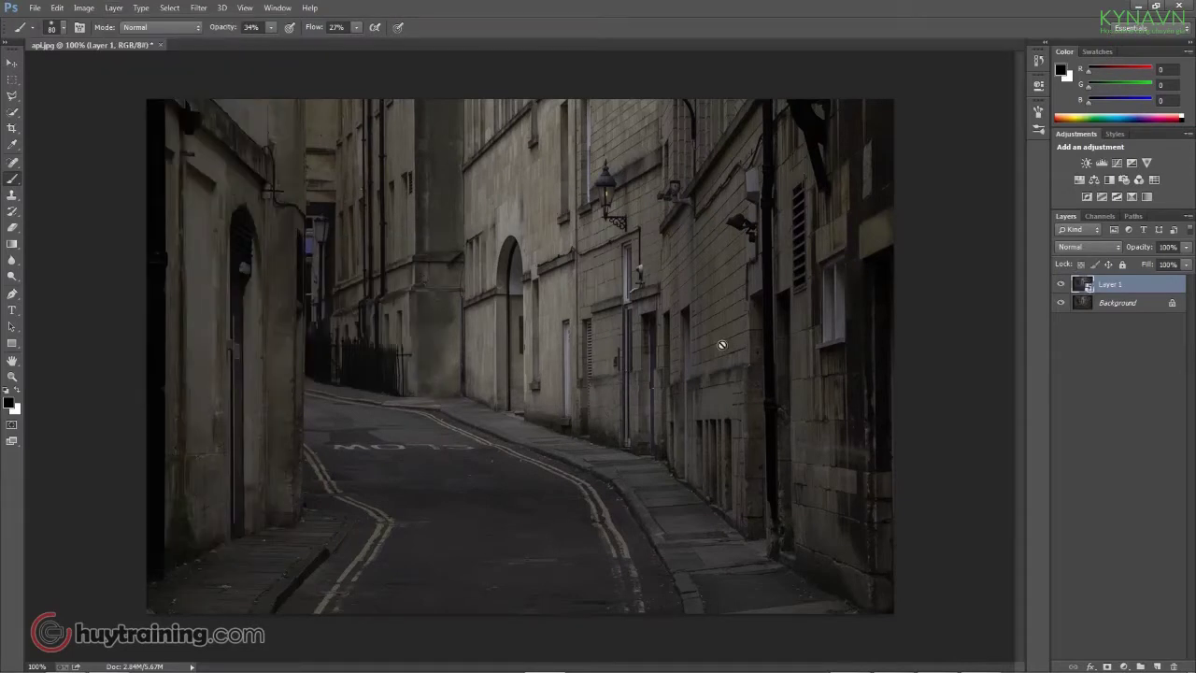
Apply the Camera Raw Filter to Layer 1 with Temperature -50 and Exposure lowered to about -3.4
left_click(198, 9)
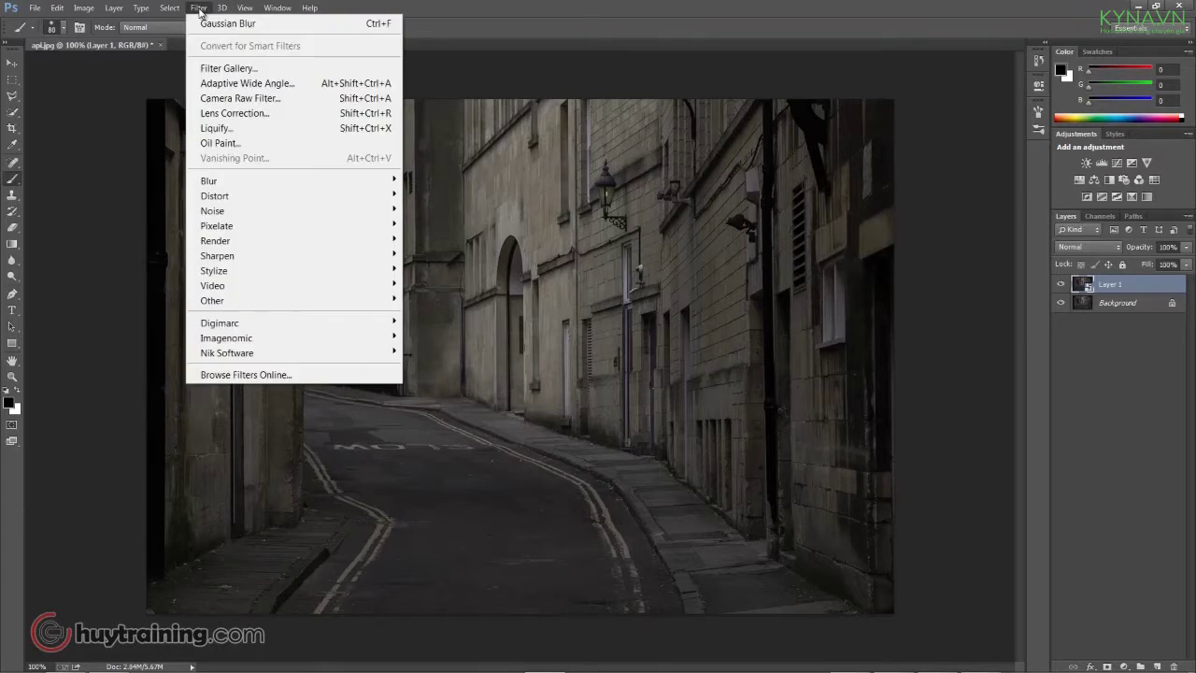
left_click(226, 99)
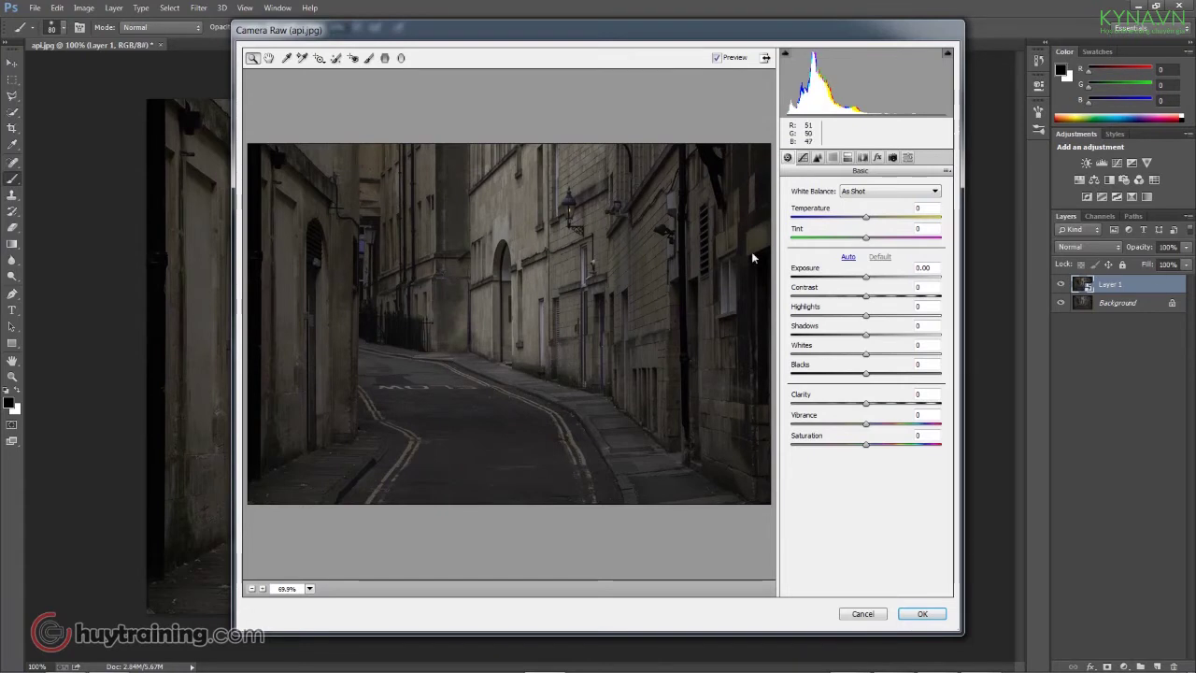
left_click_drag(865, 222, 816, 223)
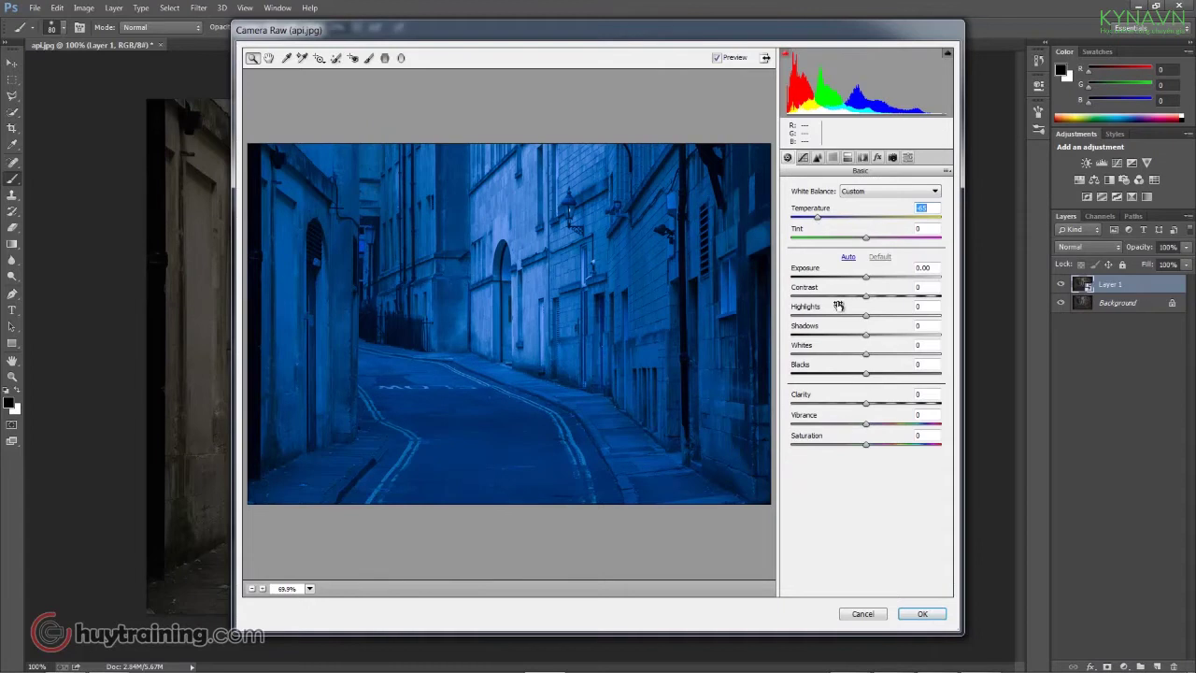
left_click_drag(867, 277, 823, 277)
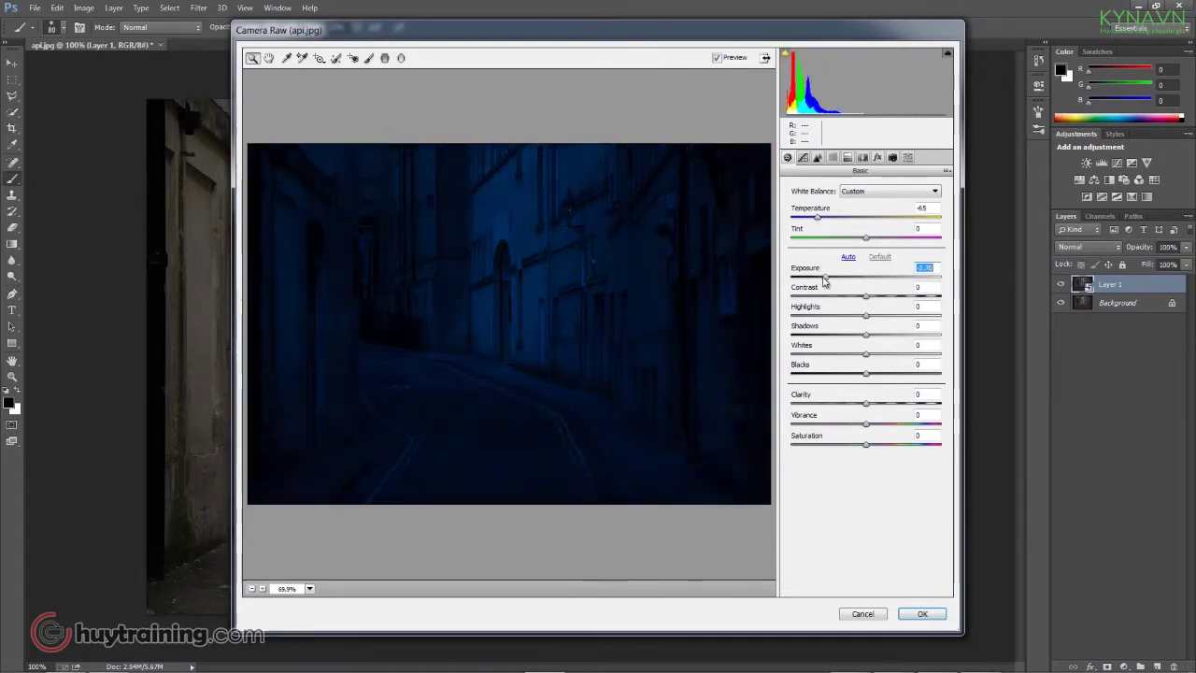
left_click_drag(834, 226, 828, 227)
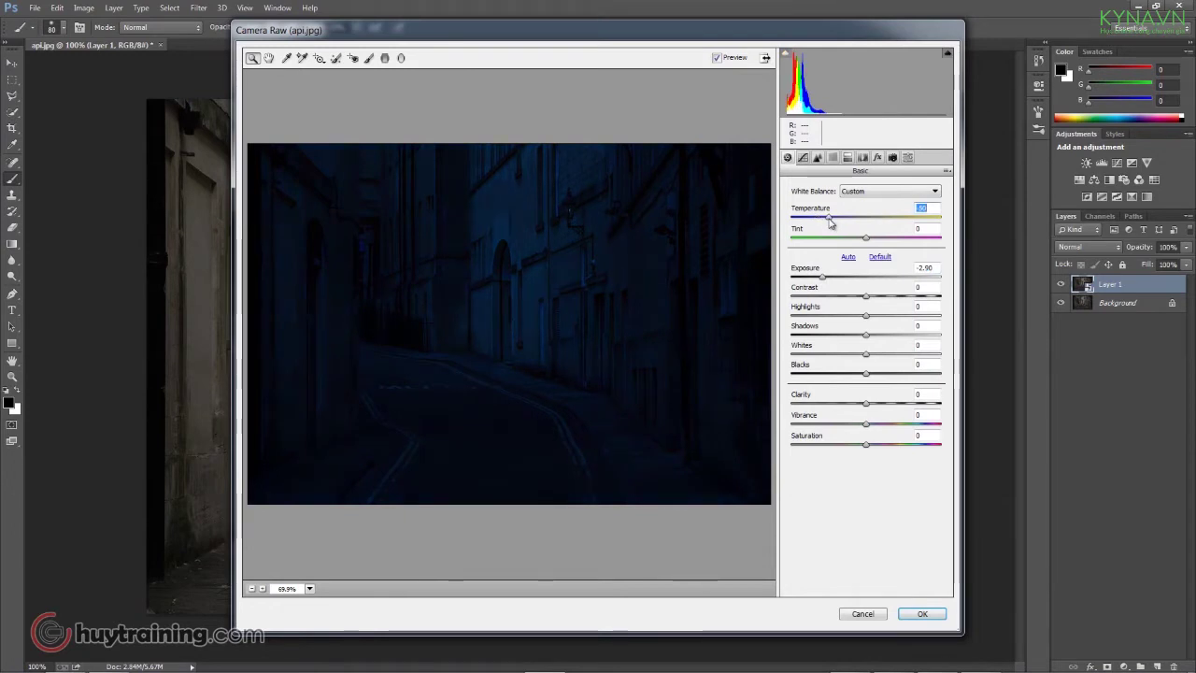
left_click_drag(822, 277, 814, 279)
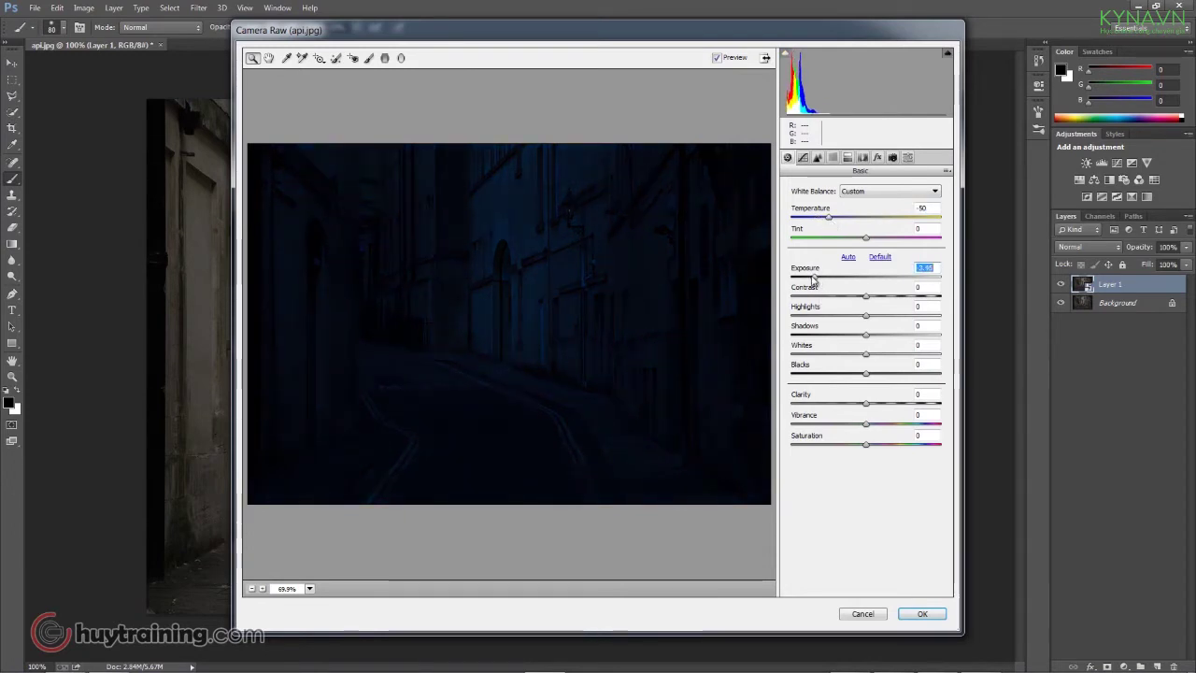
left_click(921, 613)
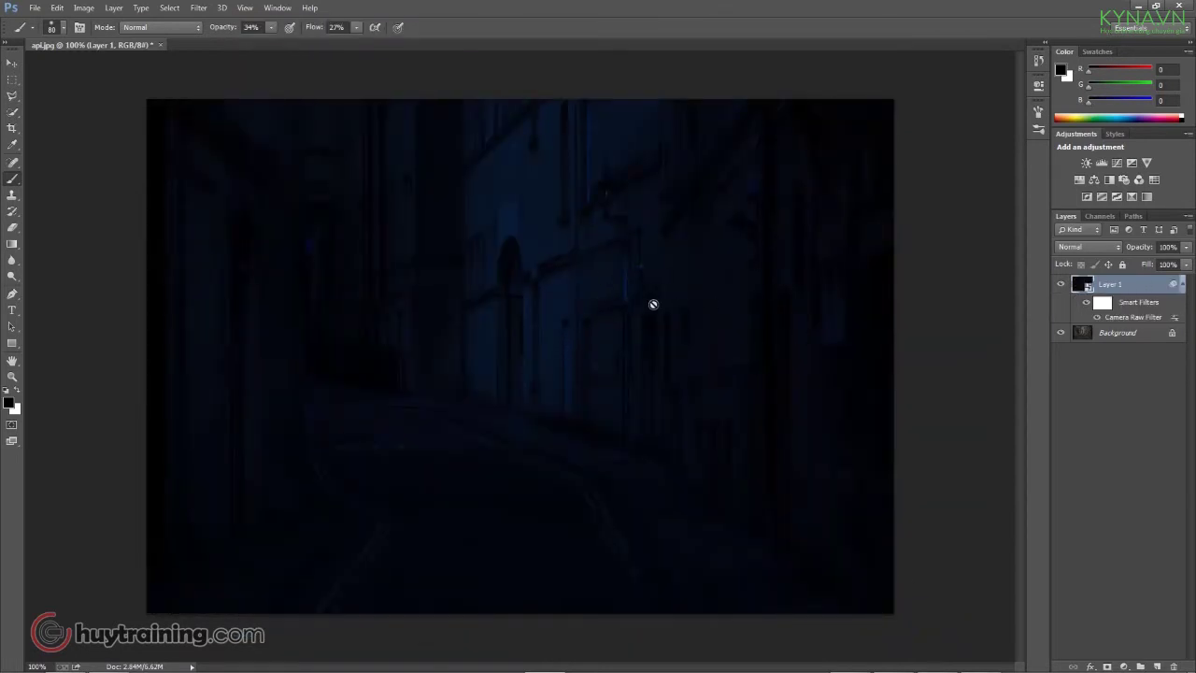
Duplicate the Background layer and move the copy to the top of the layer stack
key("v")
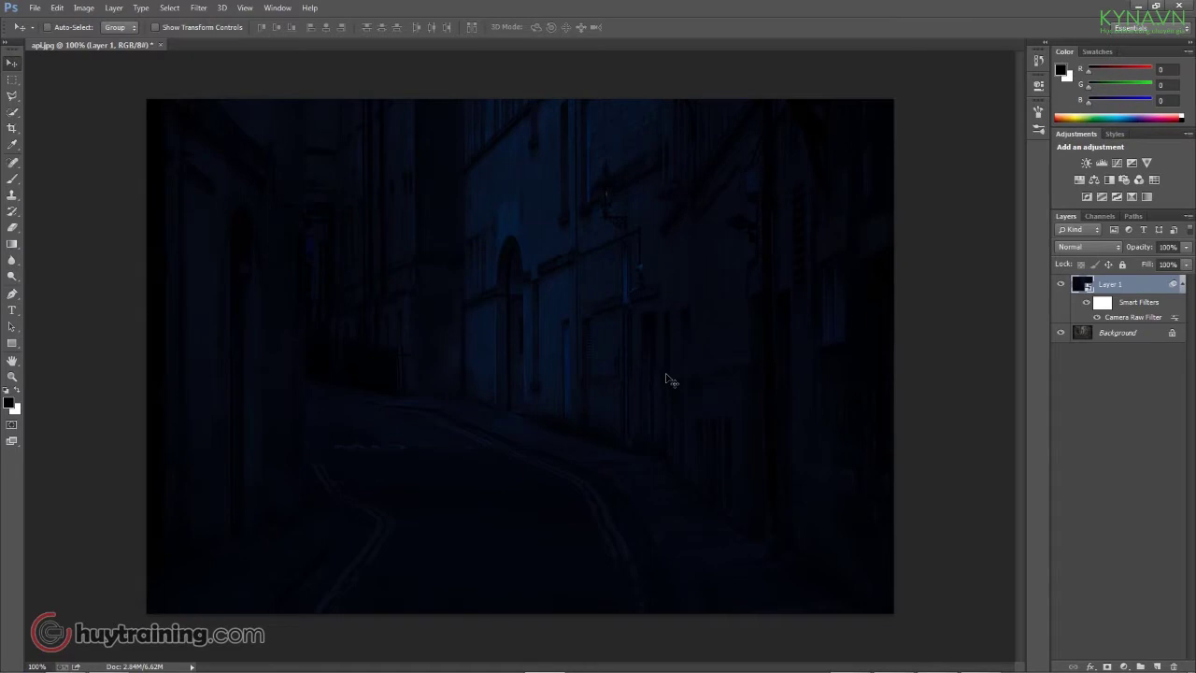
left_click(1099, 336)
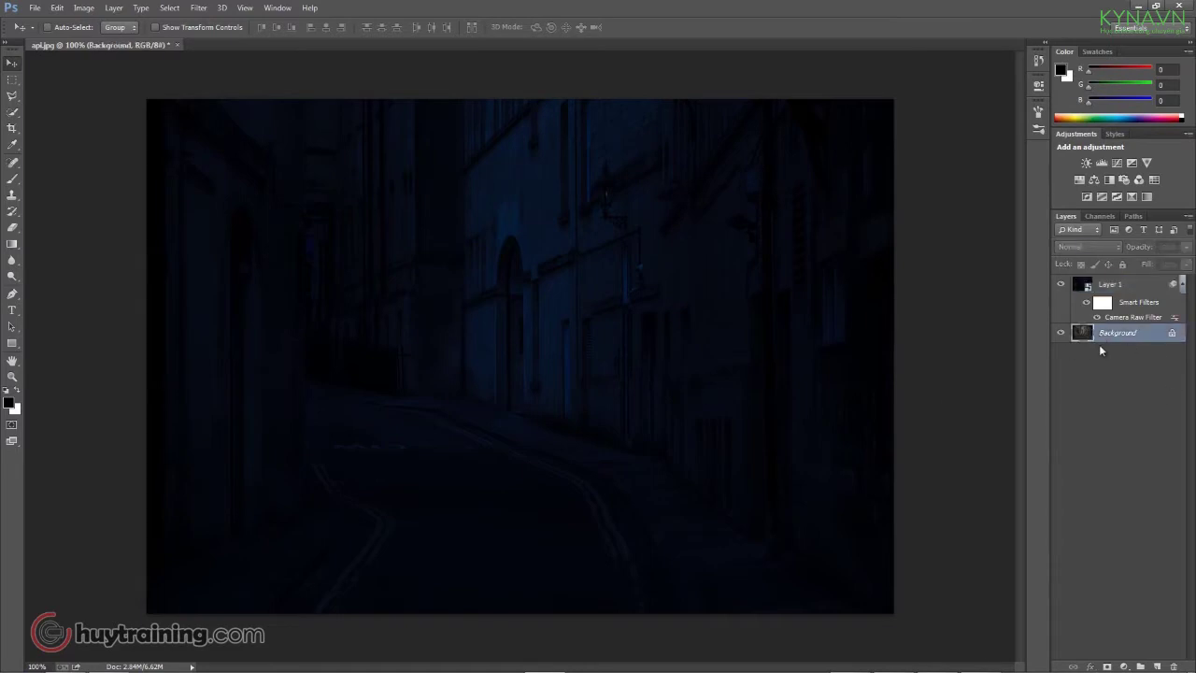
key("ctrl+j")
left_click_drag(1135, 327, 1116, 280)
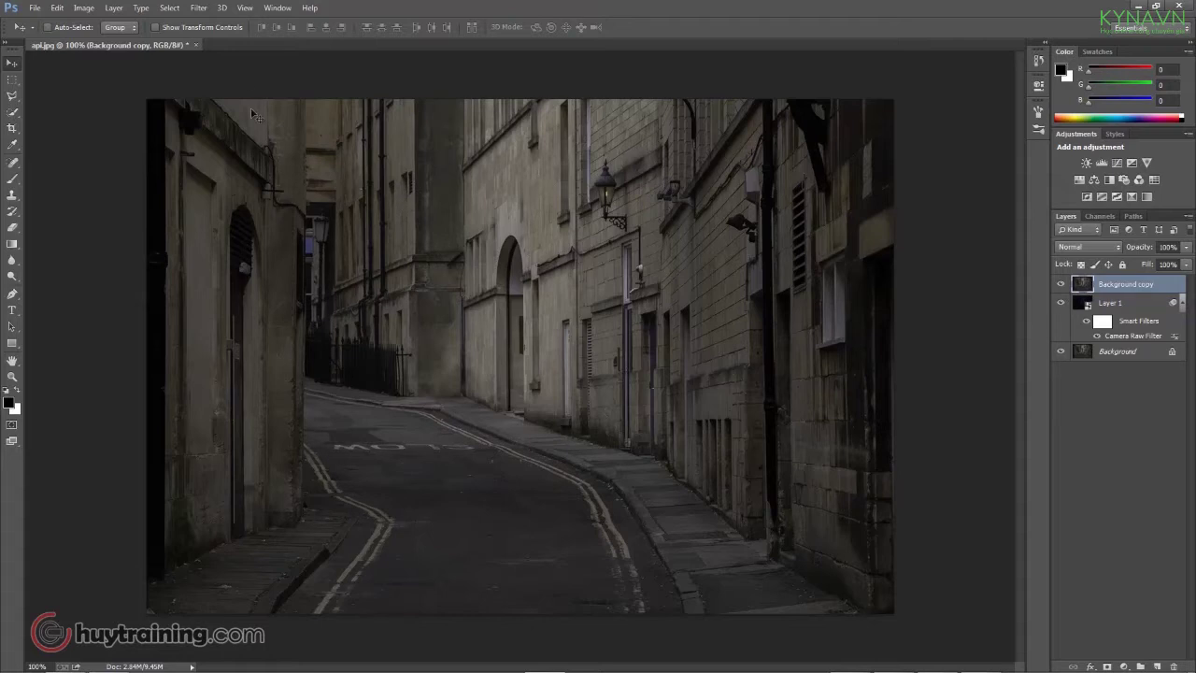
Convert the Background copy layer to a smart object
left_click(114, 7)
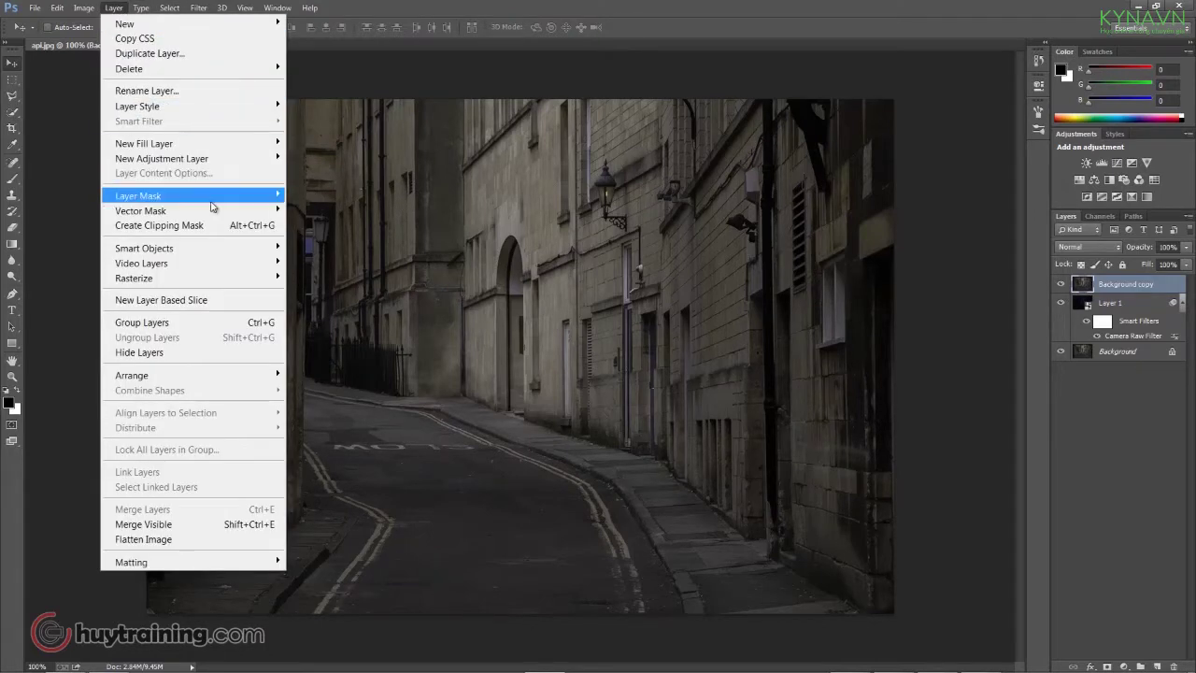
mouse_move(203, 250)
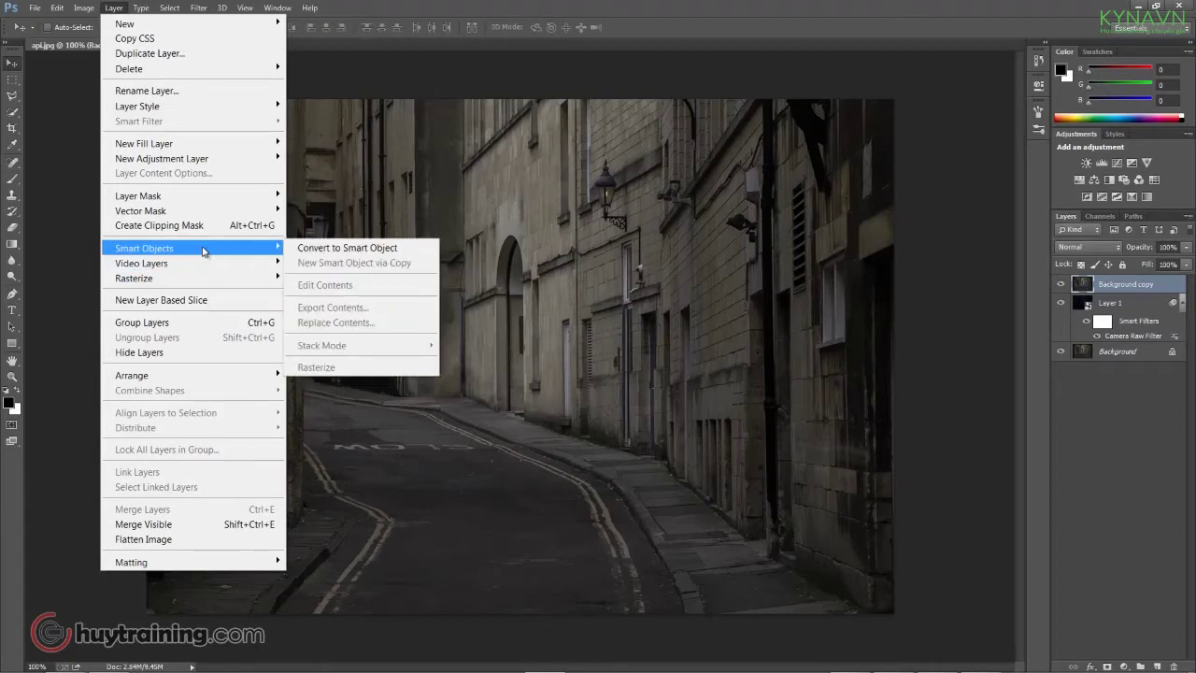
left_click(322, 250)
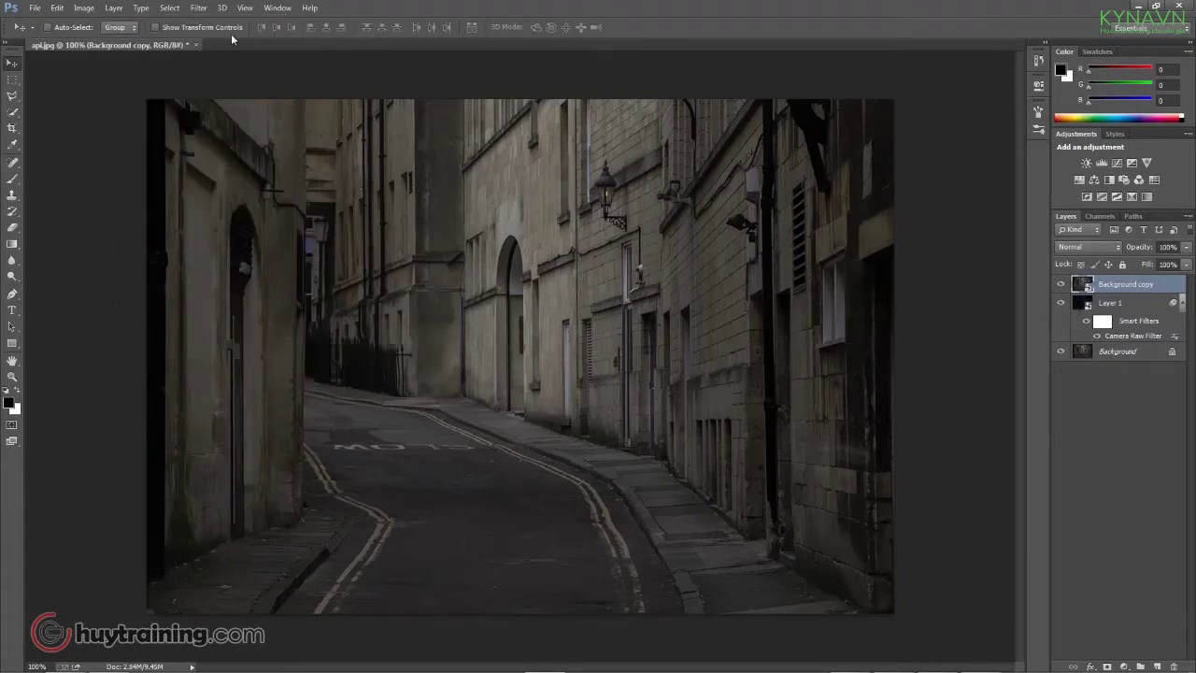
Start the Camera Raw Filter on the Background copy layer and warm the Temperature to +61
left_click(198, 8)
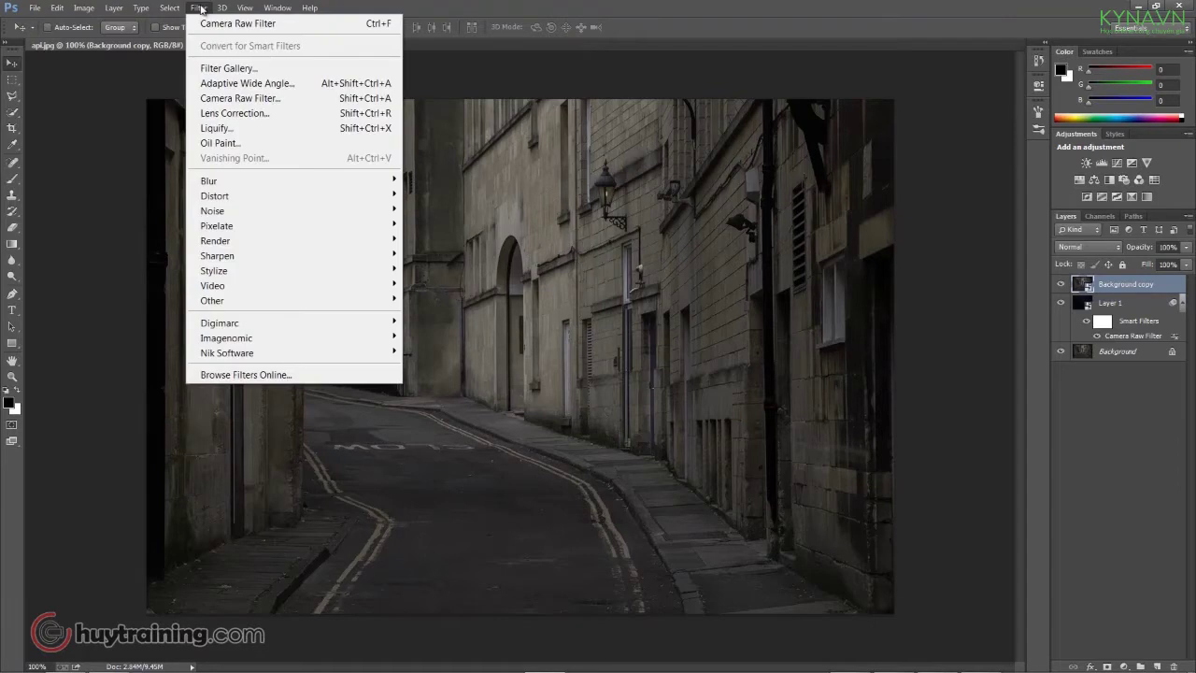
left_click(225, 103)
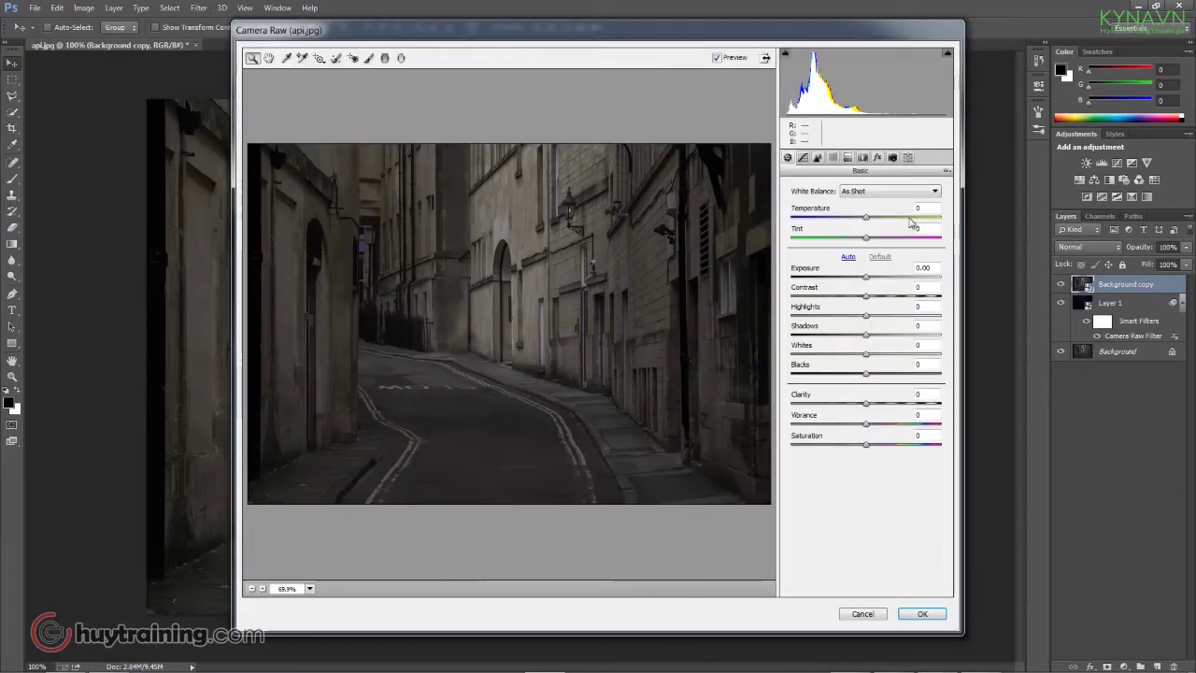
left_click_drag(869, 222, 913, 223)
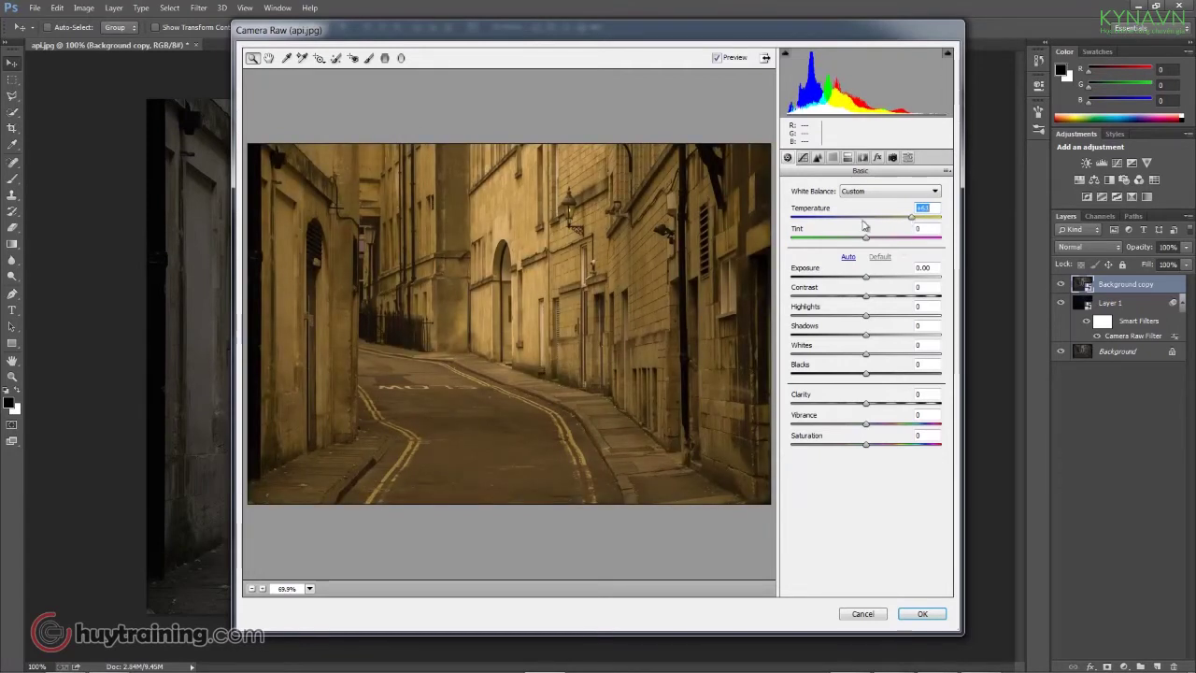
Shift the HSL hues of the Background copy to Reds +55, Oranges +68 and Yellows -30
left_click(819, 159)
left_click(832, 158)
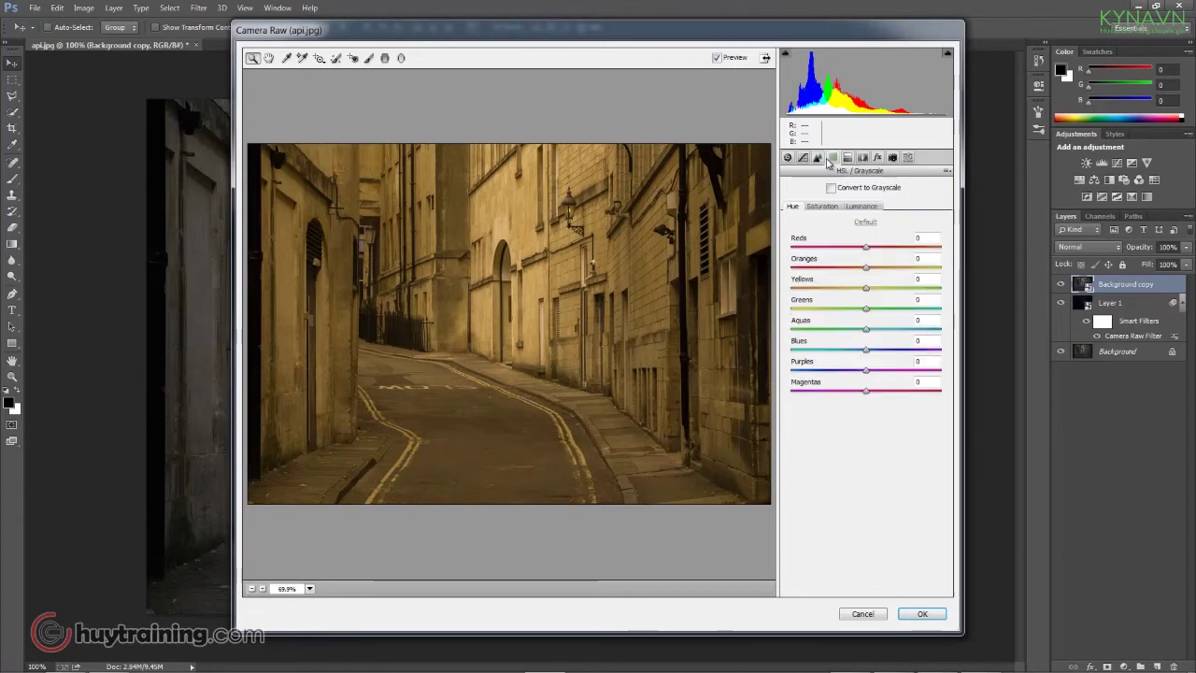
left_click_drag(866, 267, 900, 247)
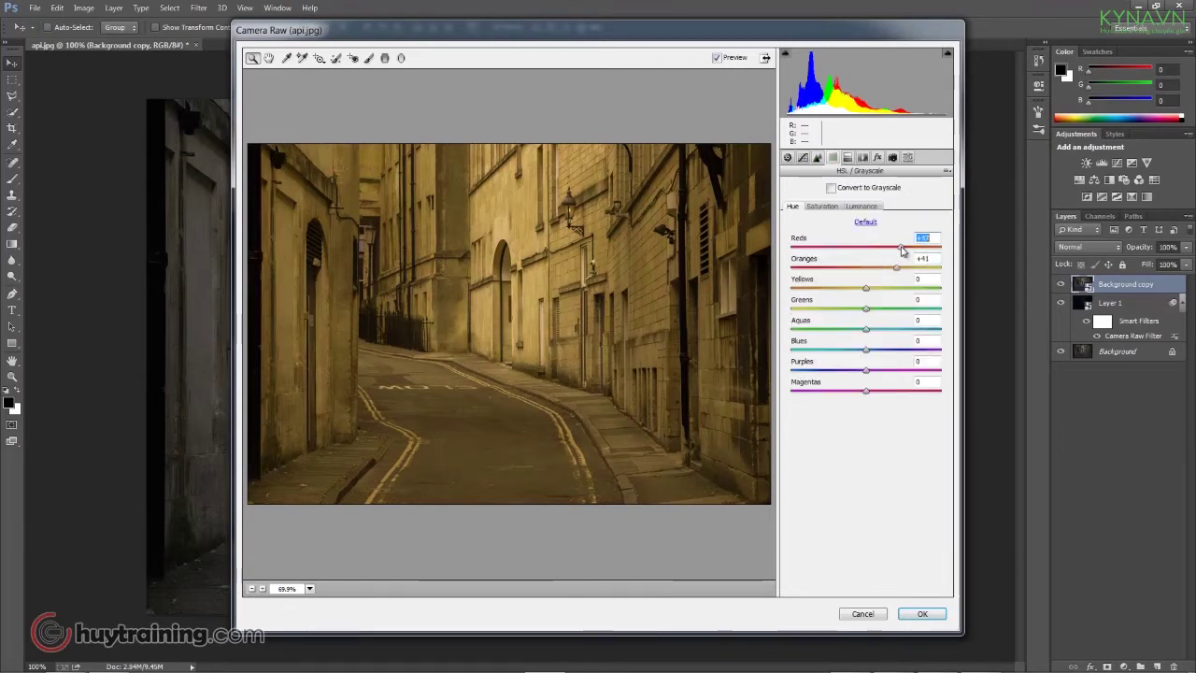
left_click_drag(865, 288, 915, 262)
Raise the Temperature to +87 and apply the Camera Raw Filter to the Background copy
left_click(787, 157)
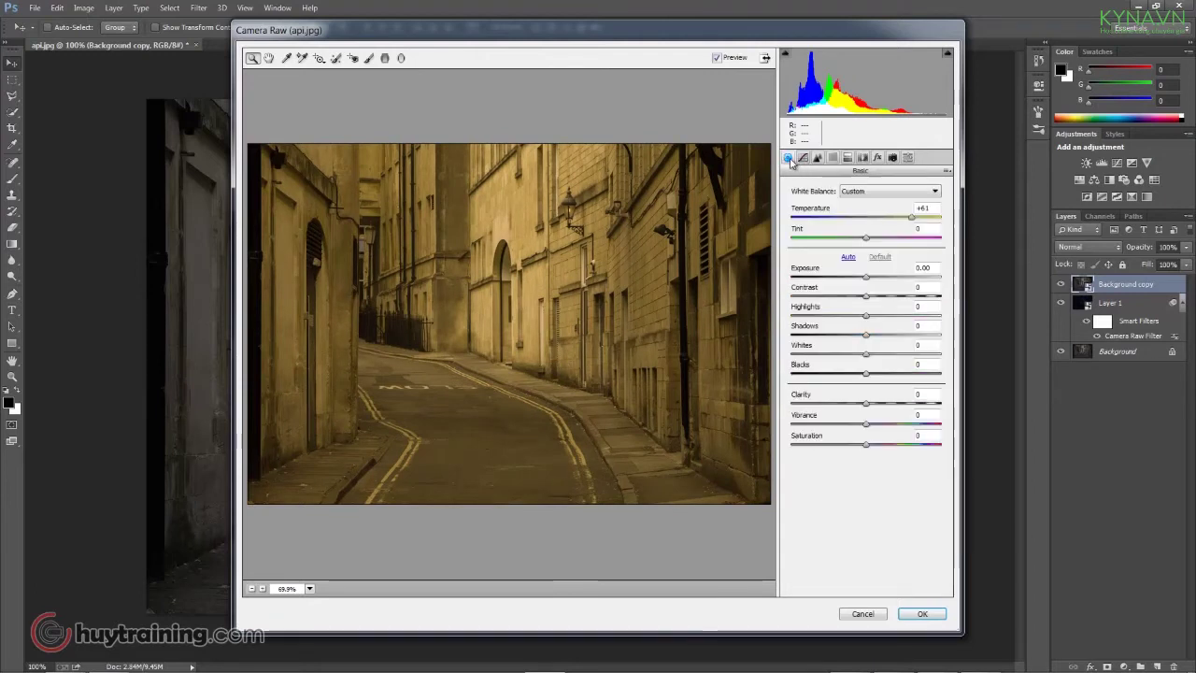
left_click_drag(910, 217, 934, 222)
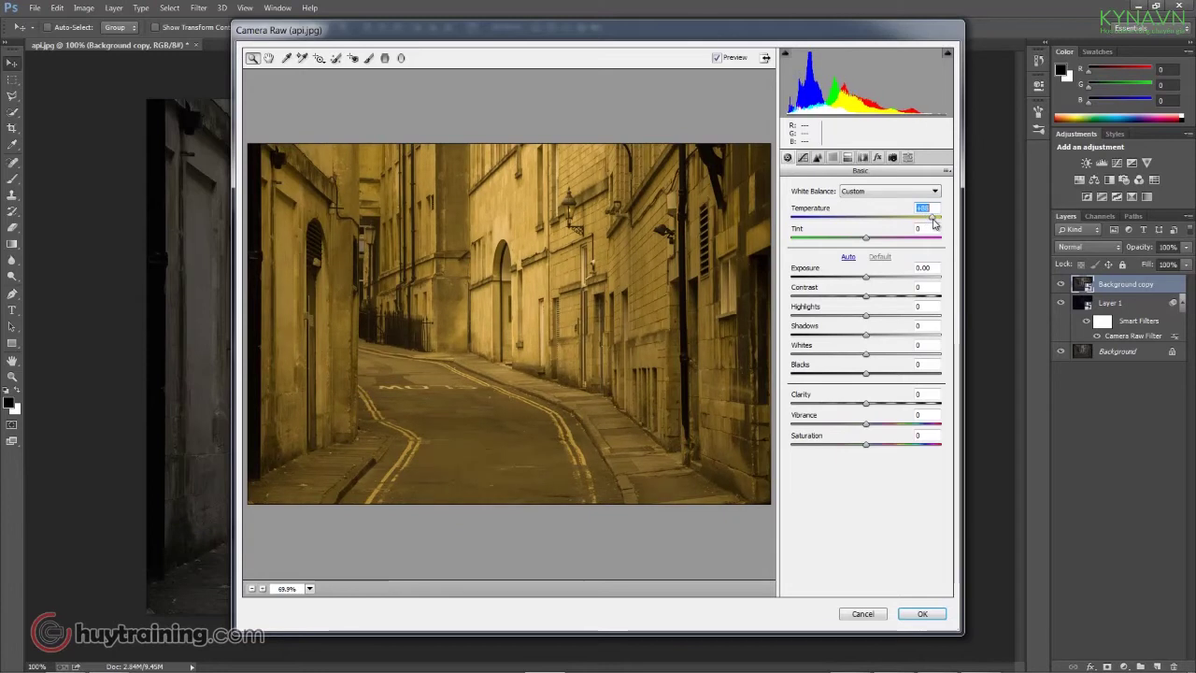
left_click(832, 158)
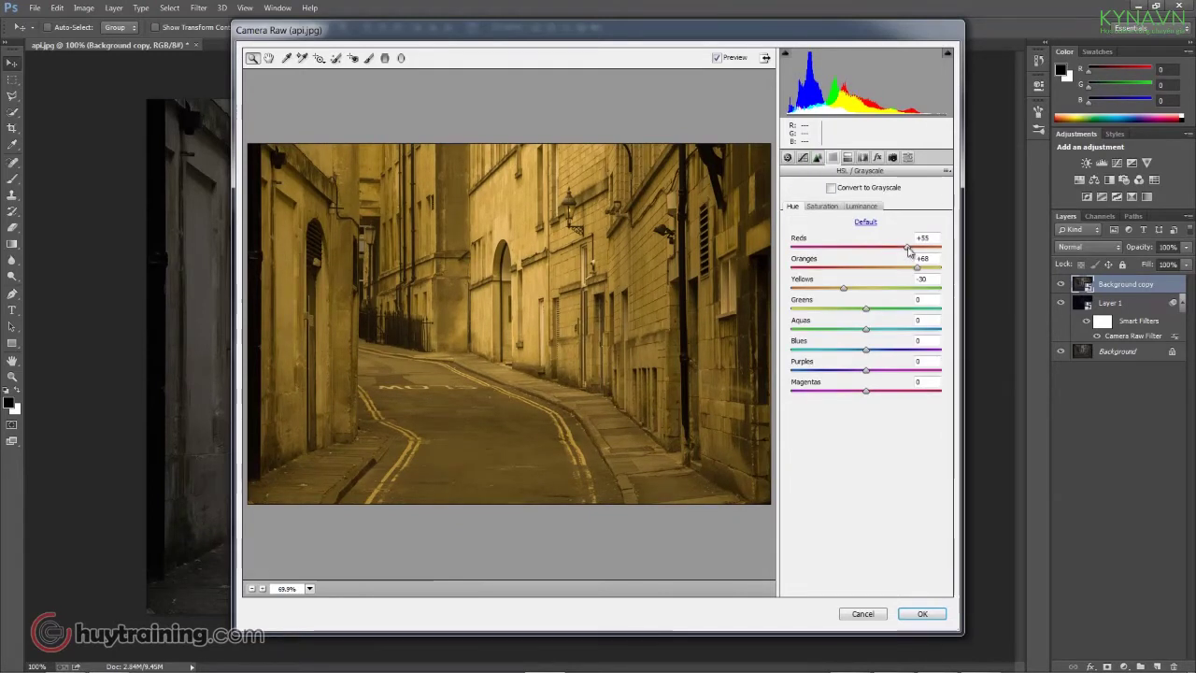
left_click(921, 612)
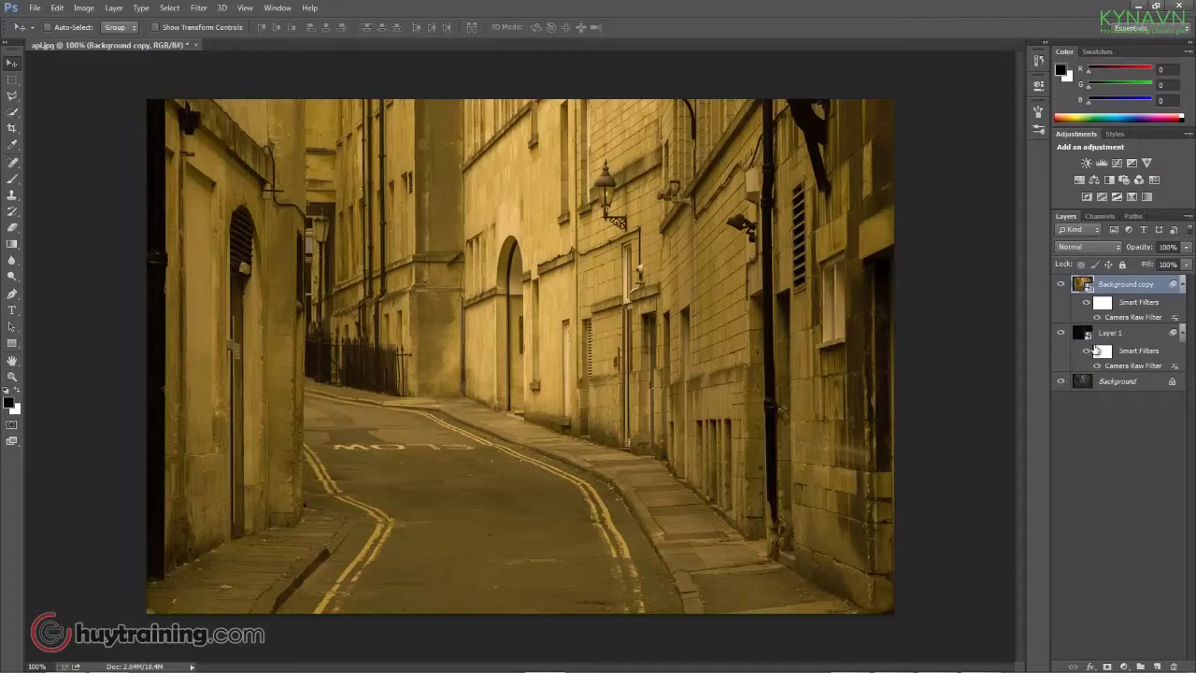
Add a layer mask to the Background copy and invert it to black
left_click(1106, 666)
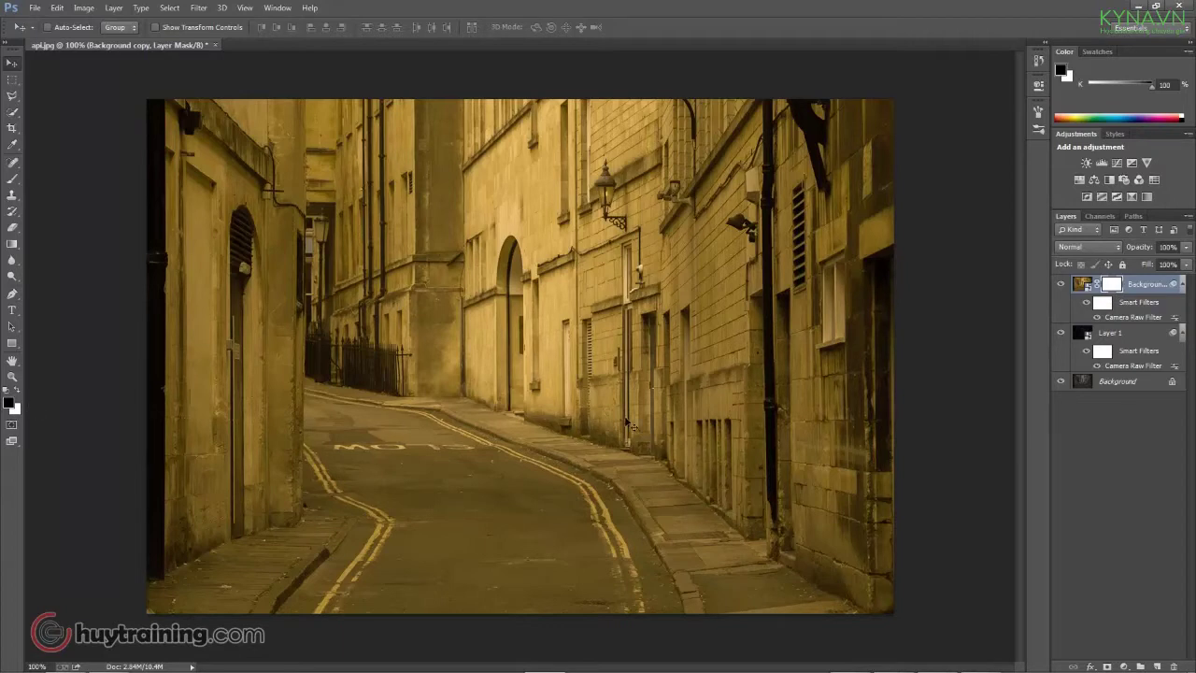
key("ctrl+i")
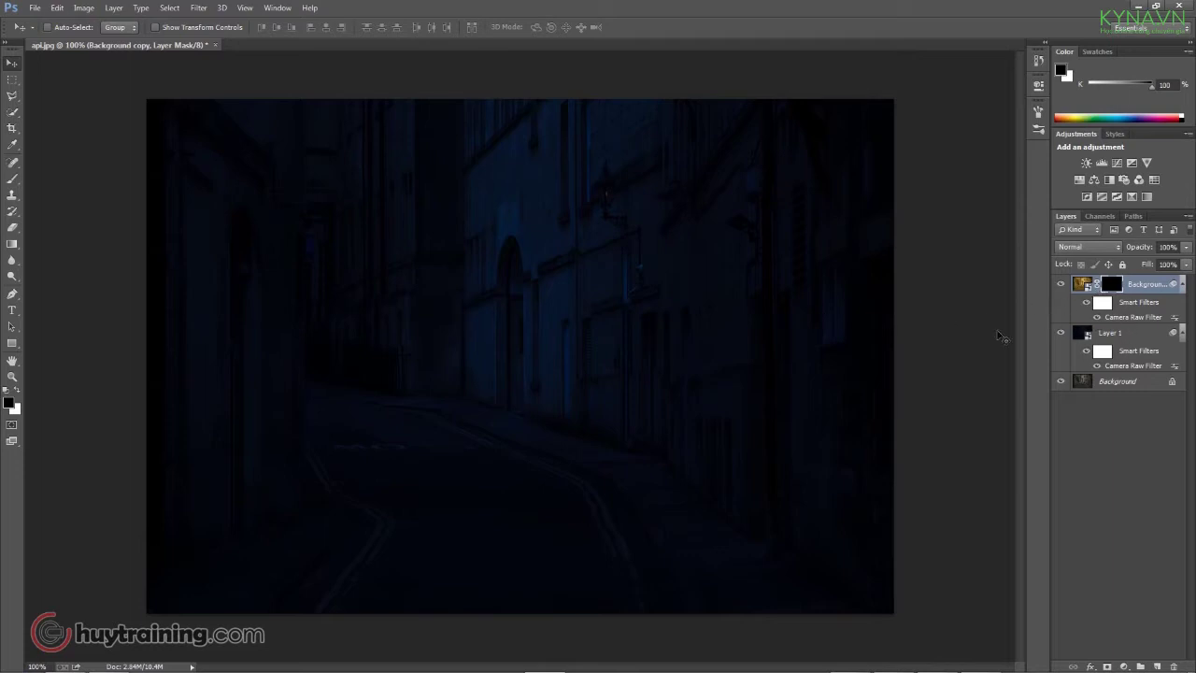
Review the Background copy's Camera Raw Filter settings and cancel without changing them
double_click(1123, 318)
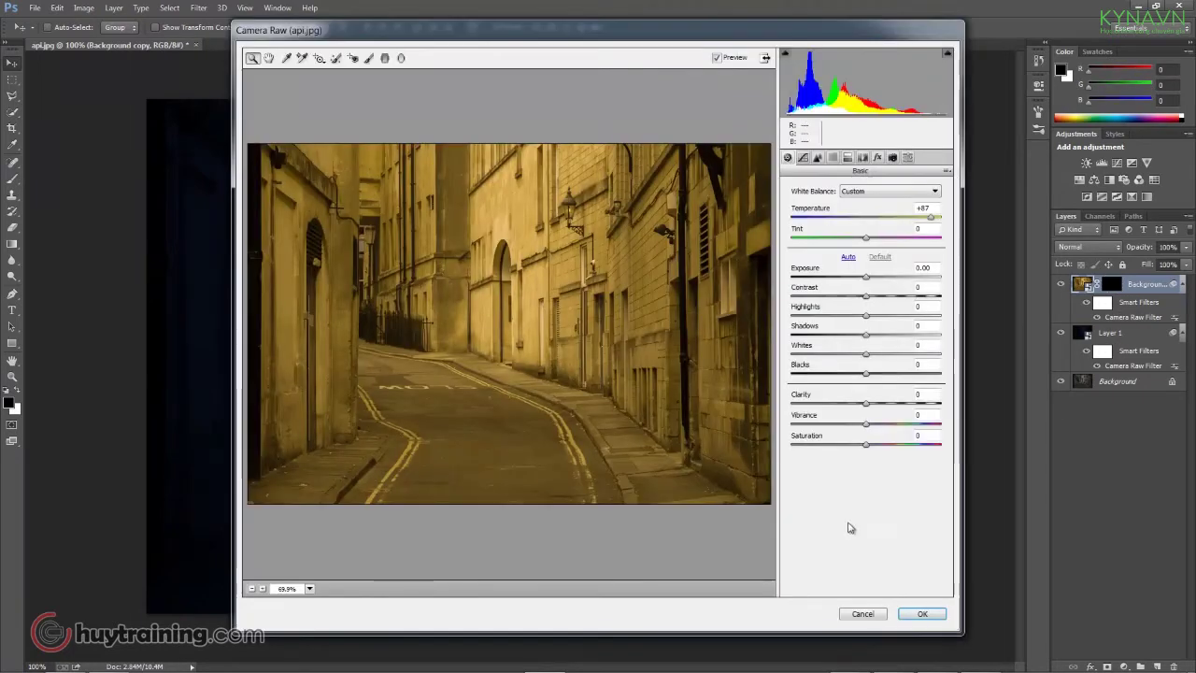
left_click(862, 613)
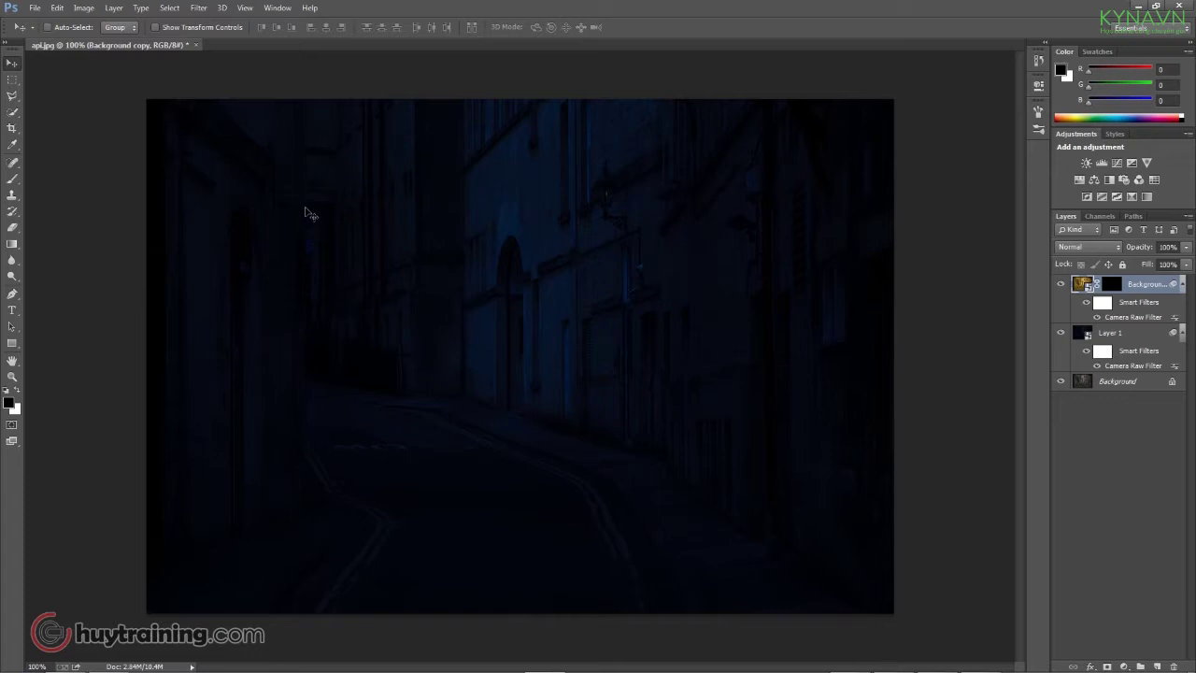
Choose a brush preset for the Brush tool, enlarge the brush by two increments, and return to the Move tool
key("b")
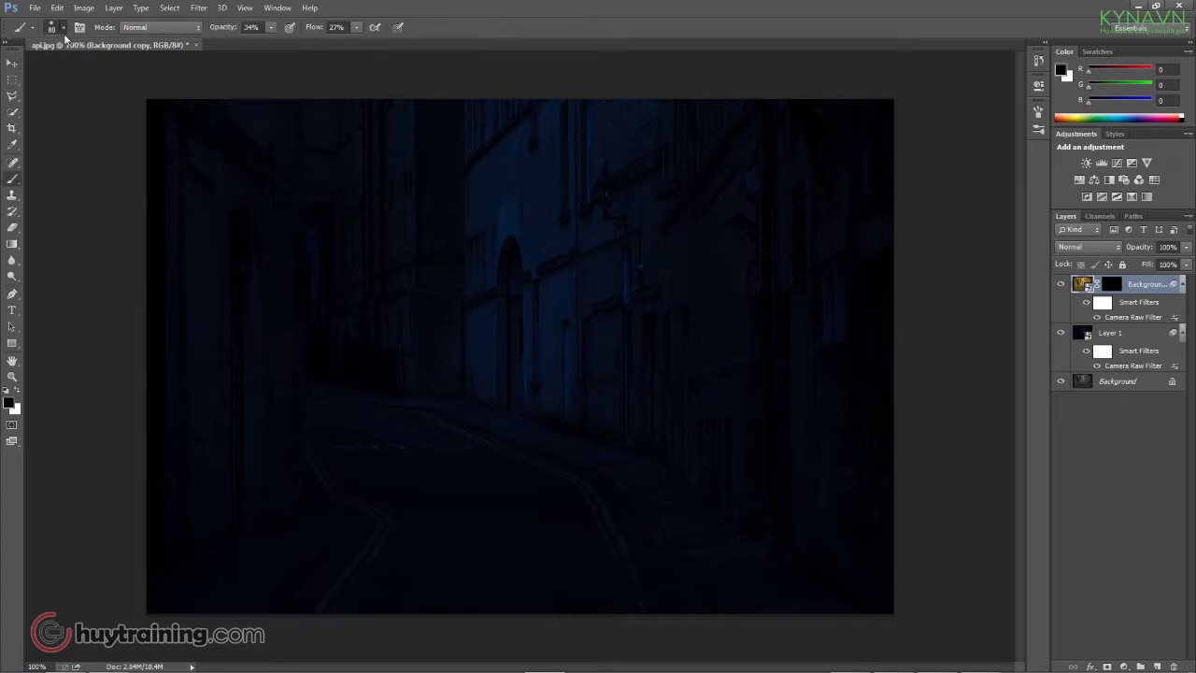
left_click(63, 27)
double_click(21, 128)
key("bracketright")
key("bracketright")
key("v")
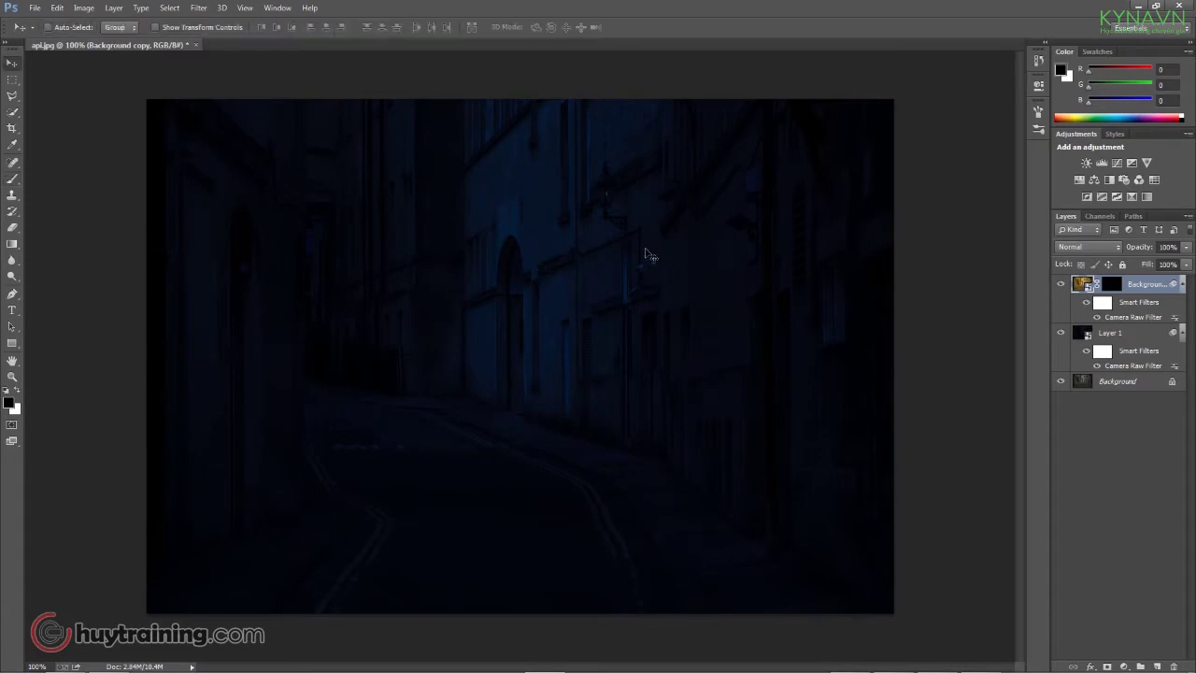
Target the Background copy's layer mask with the Brush tool, setting brush opacity to 38% and flow to 37%
key("b")
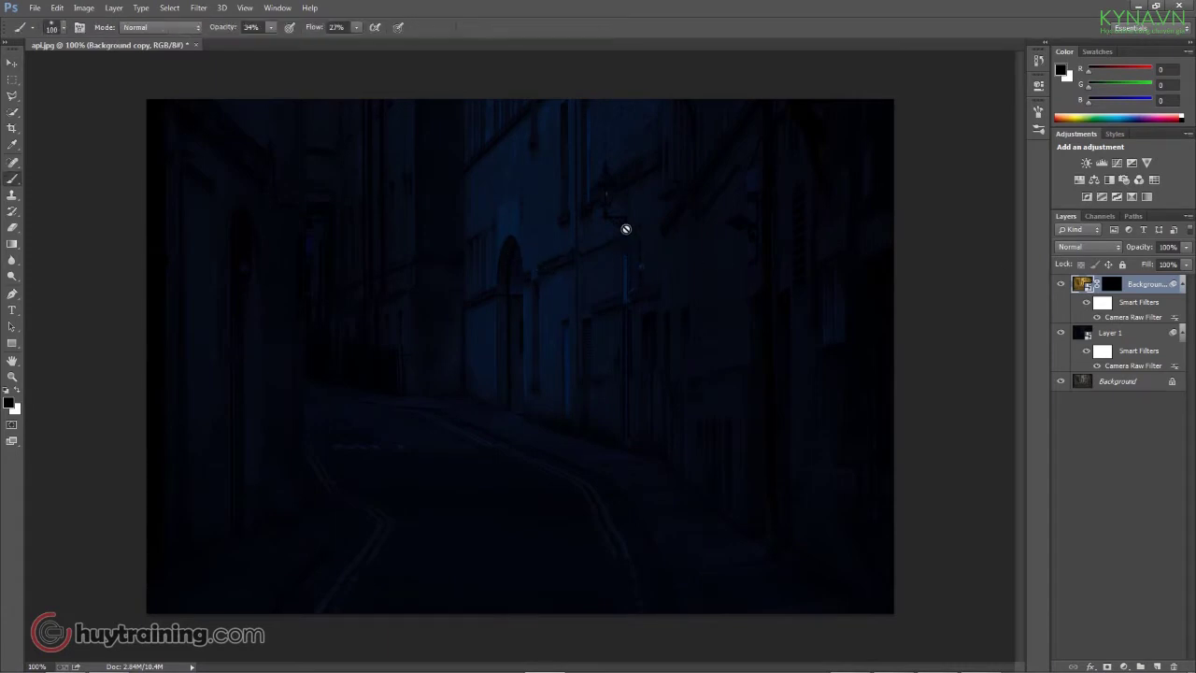
left_click(1111, 283)
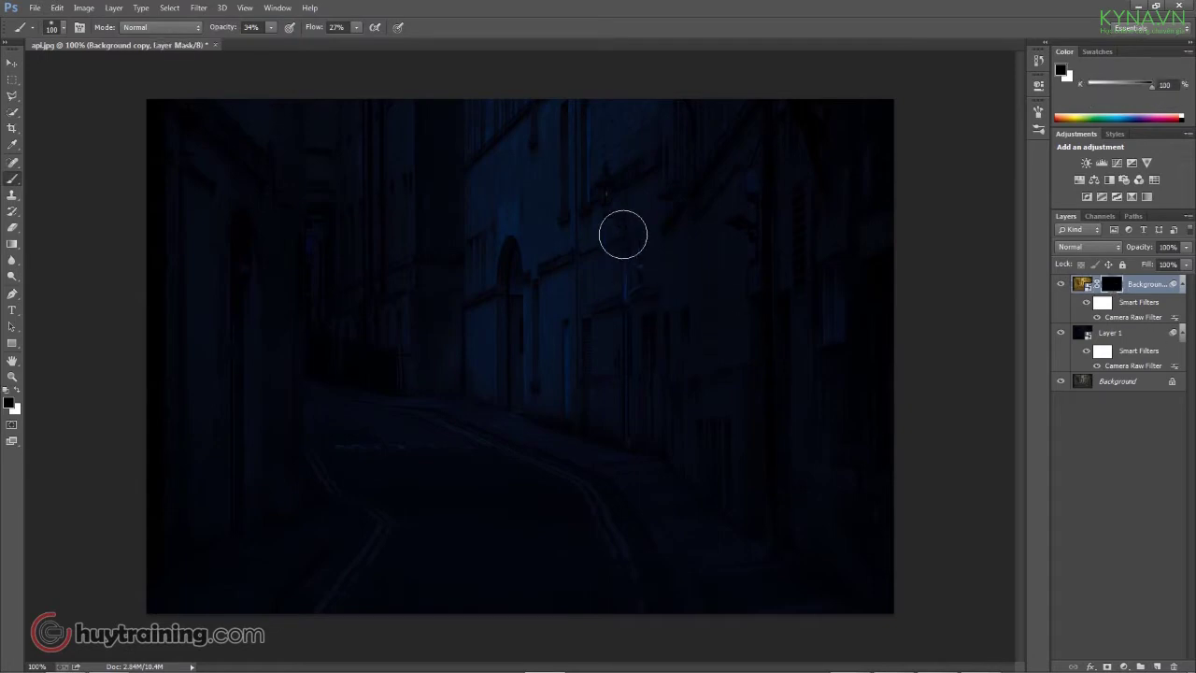
left_click(619, 191)
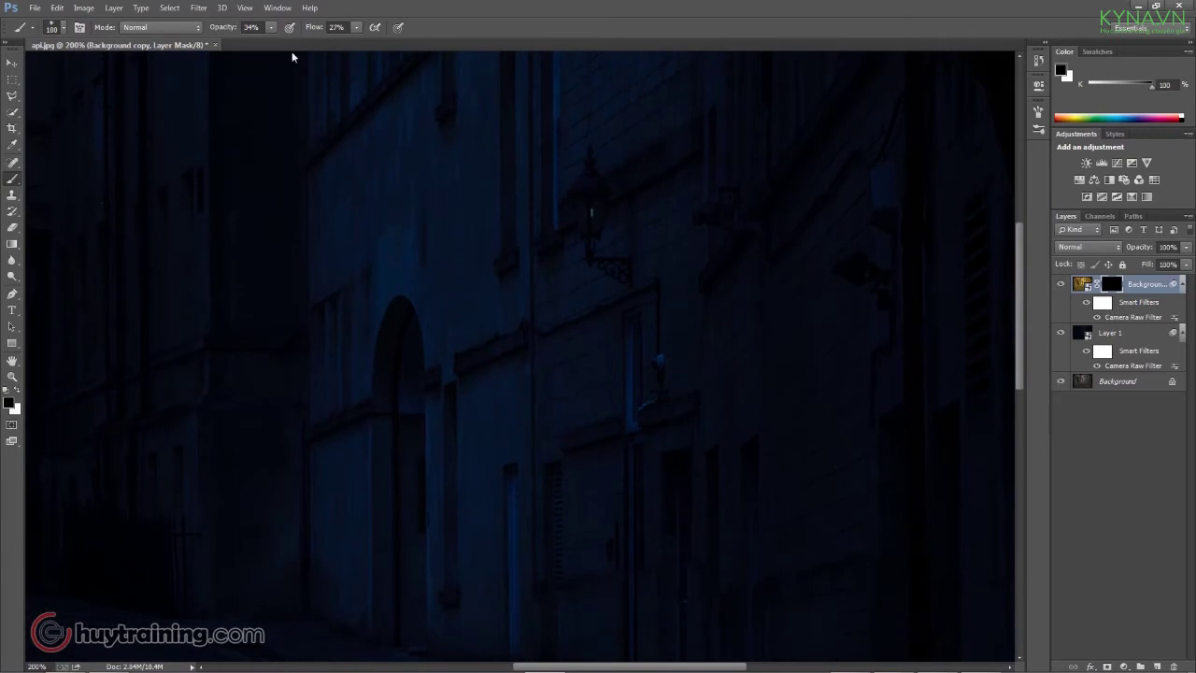
left_click(271, 28)
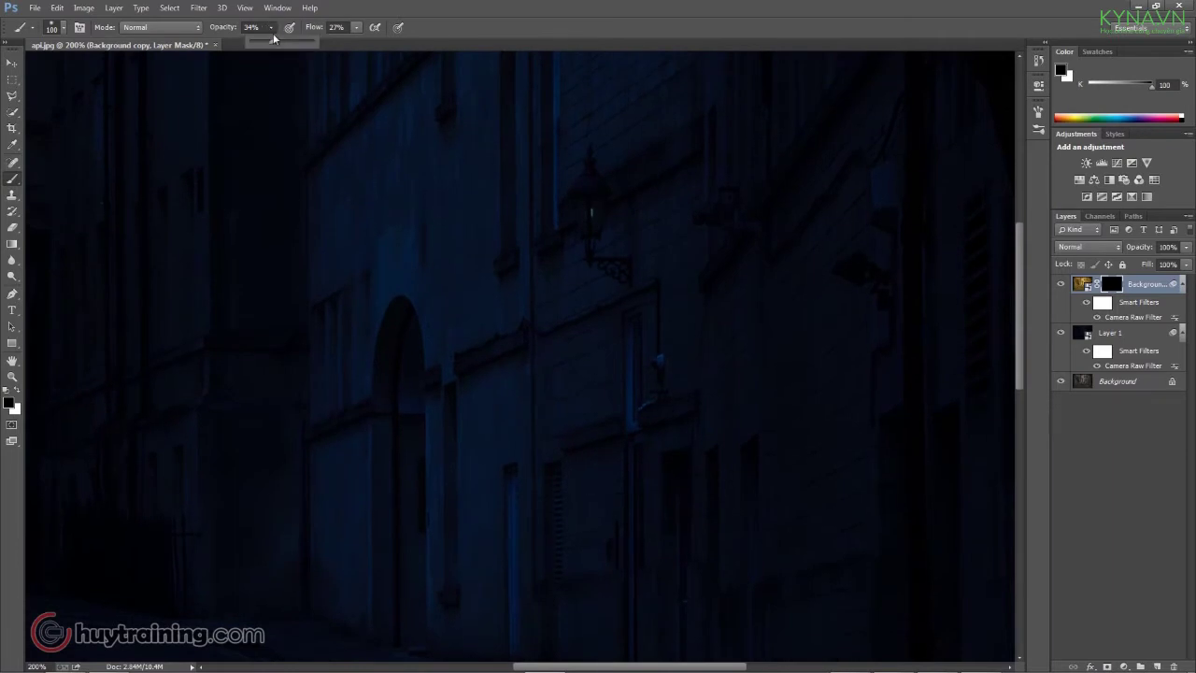
left_click(355, 28)
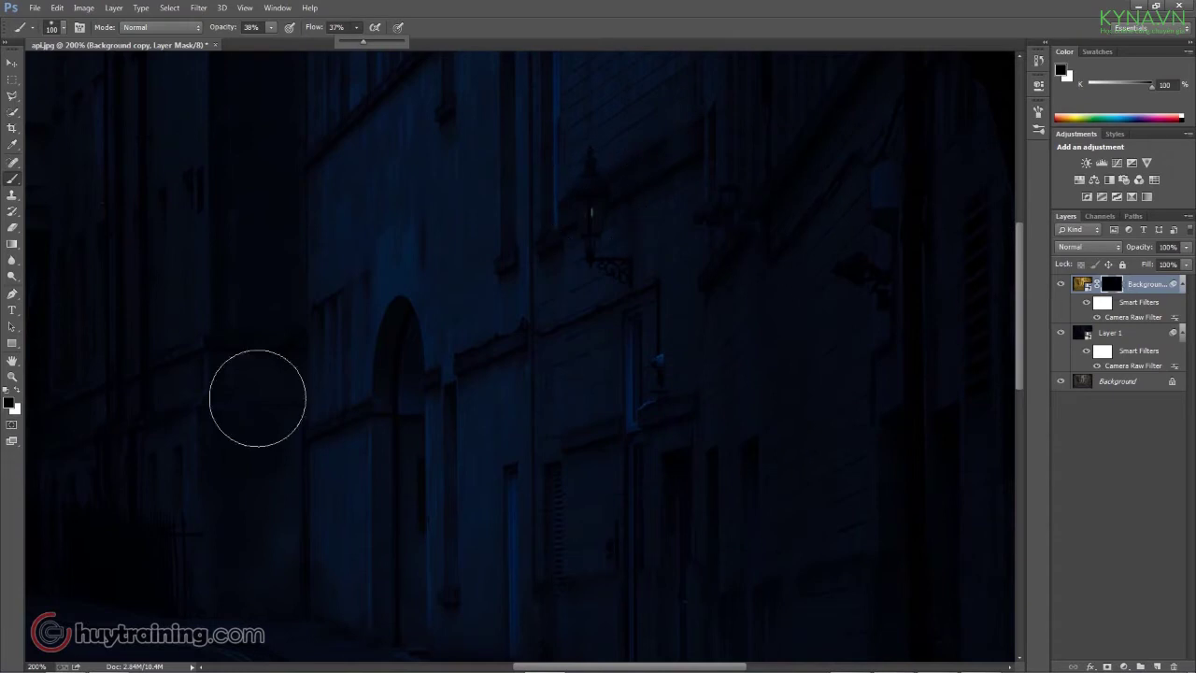
Paint white on the mask around the street lamp and down the wall to the pavement to reveal the warm light
key("x")
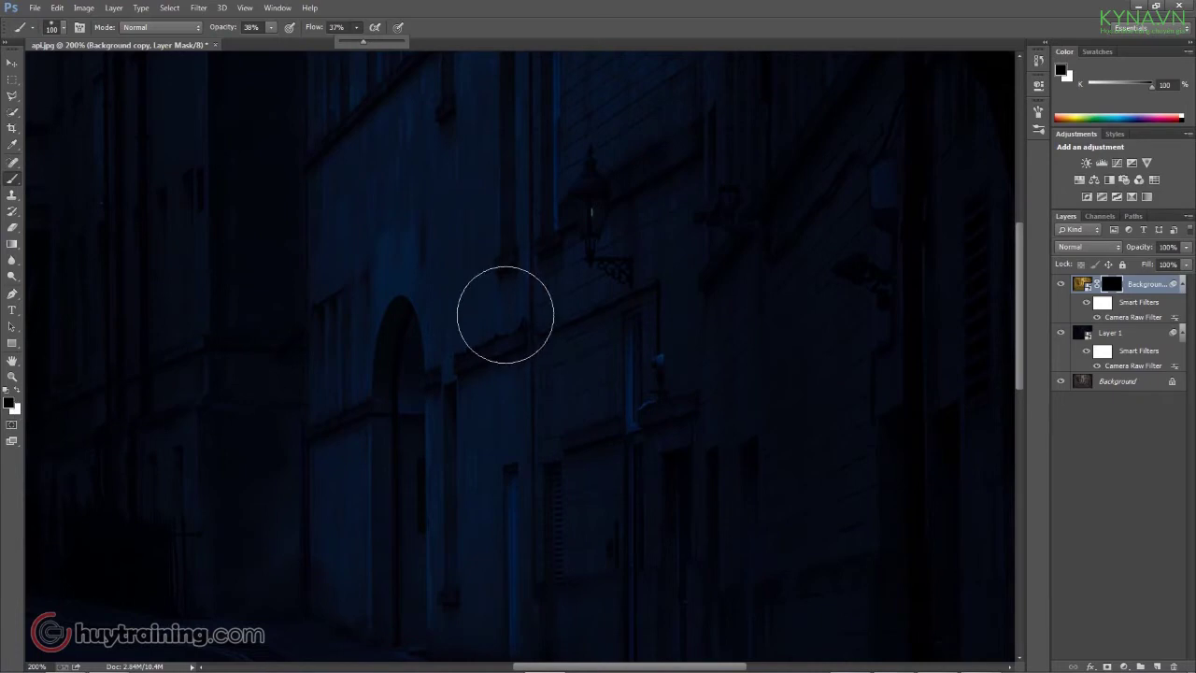
mouse_move(579, 181)
left_mouse_down()
mouse_move(597, 270)
mouse_move(566, 160)
mouse_move(587, 208)
mouse_move(591, 266)
mouse_move(592, 200)
mouse_move(622, 286)
left_mouse_up()
key("ctrl+minus")
mouse_move(604, 200)
left_mouse_down()
mouse_move(604, 181)
mouse_move(622, 226)
mouse_move(598, 272)
mouse_move(587, 229)
mouse_move(627, 259)
mouse_move(643, 248)
mouse_move(609, 328)
mouse_move(592, 445)
left_mouse_up()
mouse_move(640, 319)
left_mouse_down()
mouse_move(619, 413)
mouse_move(563, 393)
mouse_move(592, 317)
mouse_move(532, 431)
mouse_move(515, 439)
mouse_move(603, 498)
mouse_move(554, 447)
mouse_move(588, 462)
mouse_move(604, 423)
mouse_move(640, 137)
mouse_move(583, 133)
mouse_move(570, 237)
mouse_move(617, 236)
mouse_move(648, 194)
mouse_move(644, 237)
mouse_move(644, 203)
mouse_move(564, 188)
mouse_move(580, 368)
mouse_move(648, 203)
left_mouse_up()
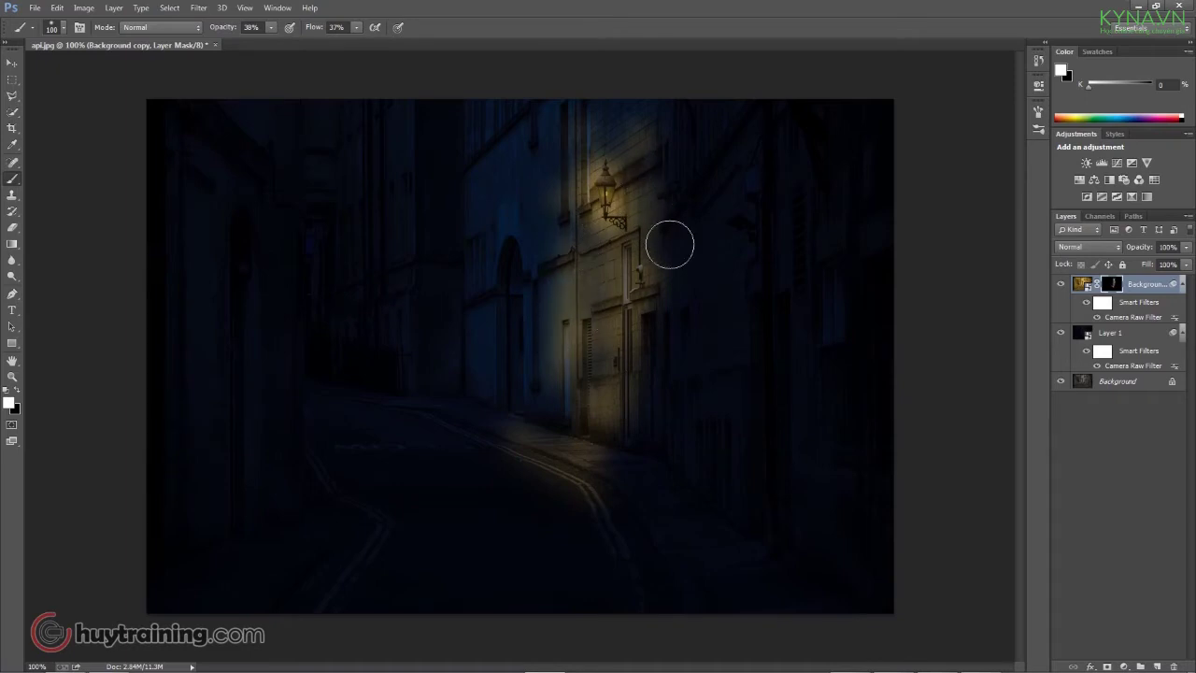
Reduce the brush size to 35 and set its opacity to 82% and flow to 87% for painting the arched doorway
key("ctrl+minus")
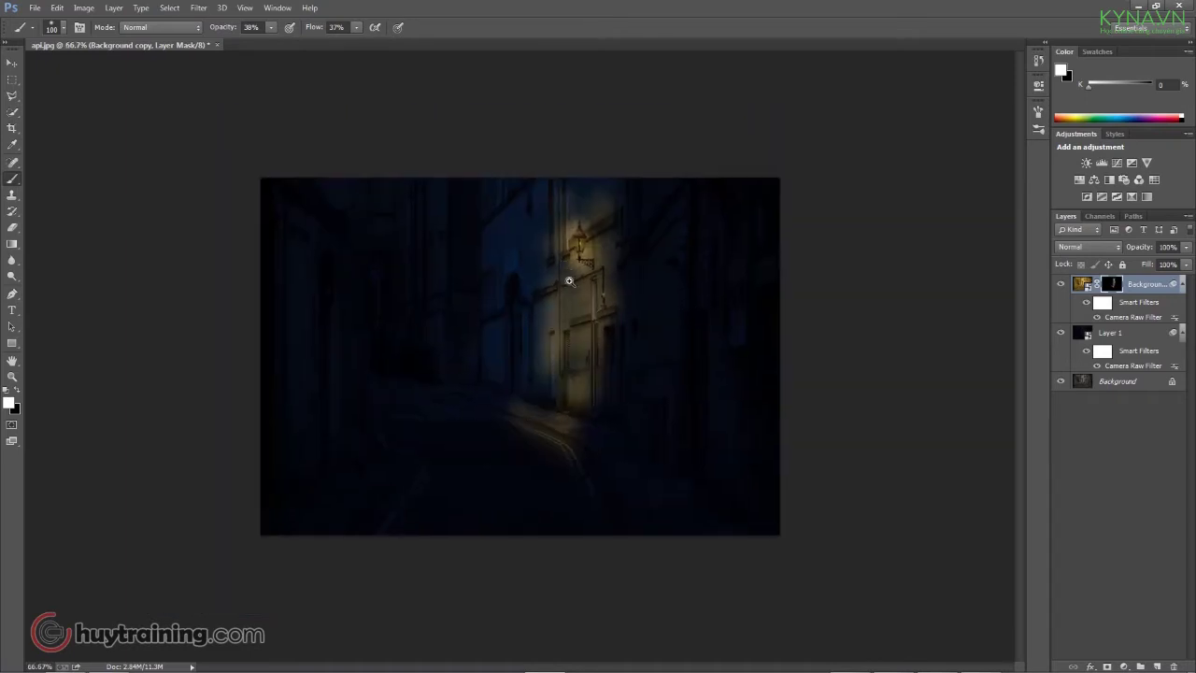
key("ctrl+plus")
key("ctrl+plus")
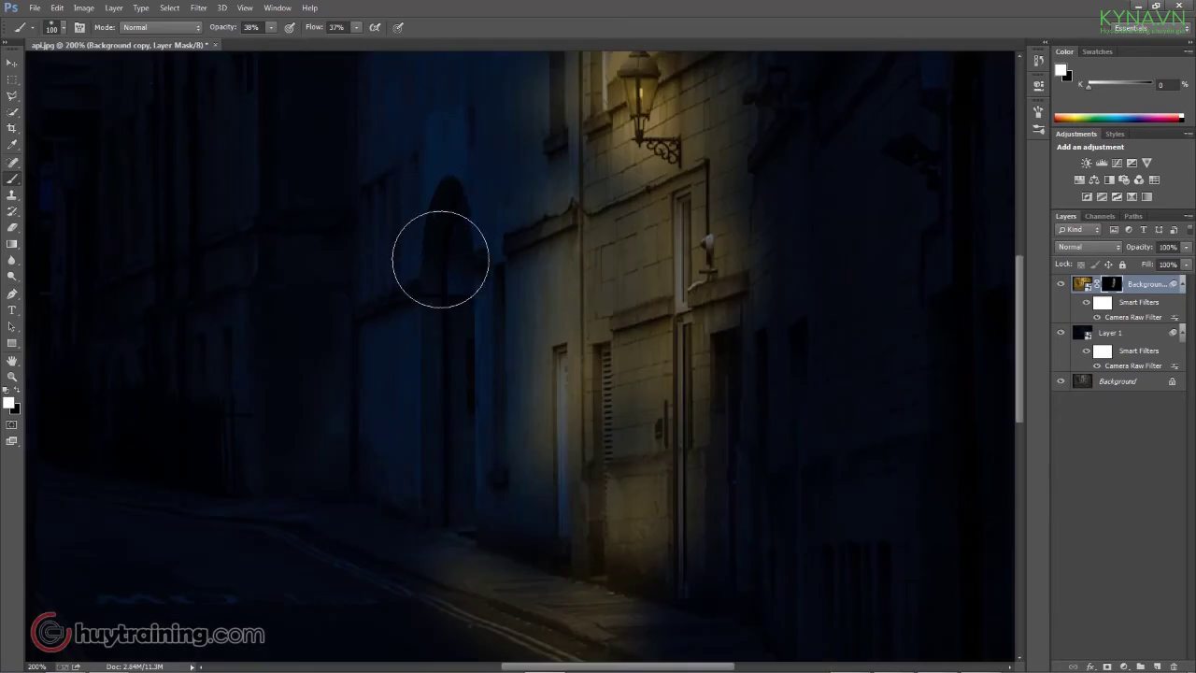
left_click_drag(443, 480, 551, 408)
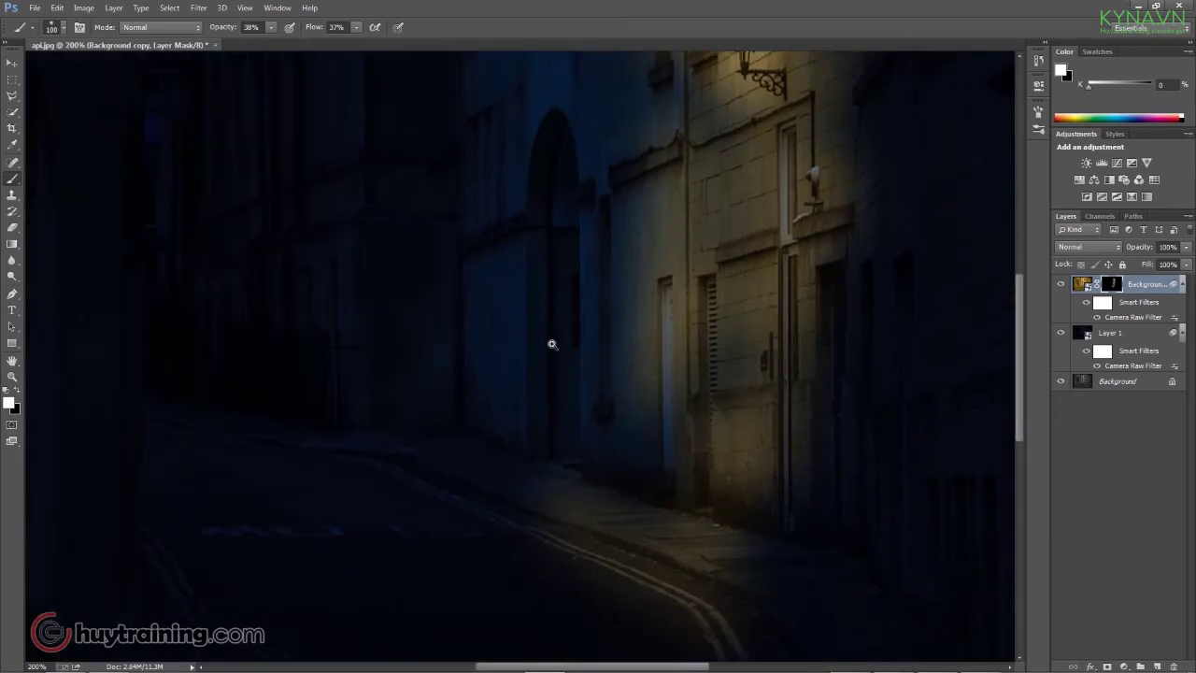
key("ctrl+plus")
key("bracketleft")
key("bracketleft")
key("bracketleft")
key("bracketleft")
key("bracketleft")
key("bracketleft")
key("bracketleft")
key("bracketleft")
left_click(273, 29)
left_click(299, 39)
left_click(356, 27)
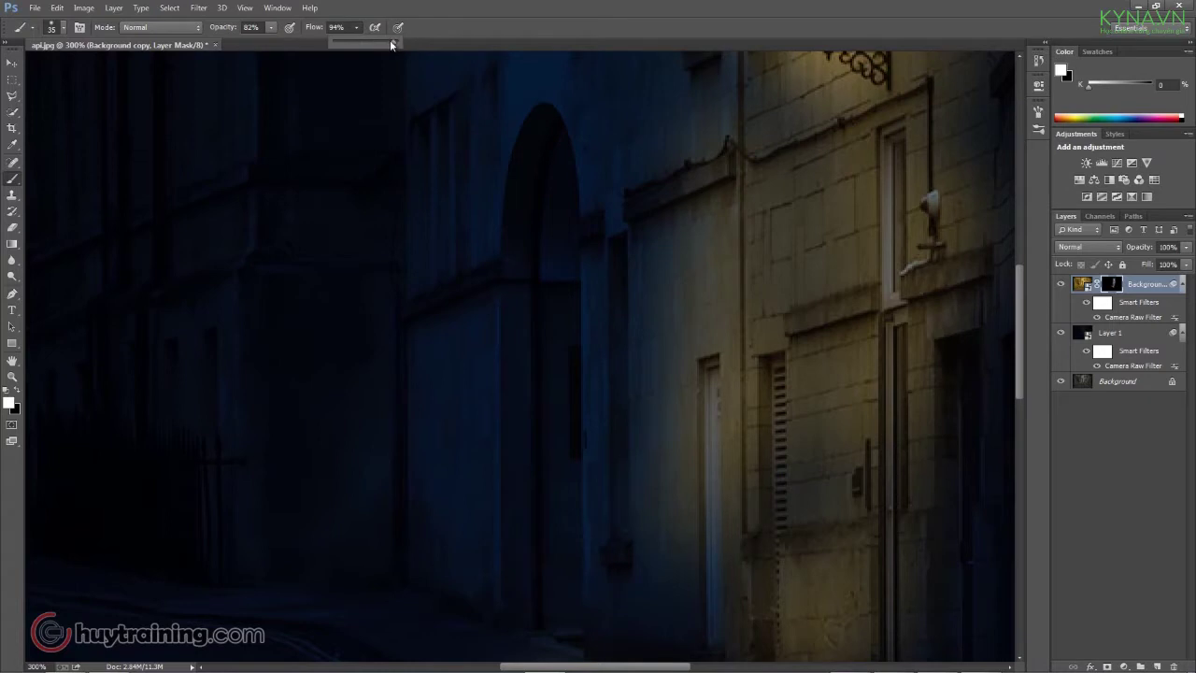
Paint white on the mask over the whole arched doorway, from the arch top to the threshold, to light it
mouse_move(547, 126)
left_mouse_down()
mouse_move(548, 433)
mouse_move(547, 405)
left_mouse_up()
key("space")
left_click_drag(532, 301, 505, 141)
mouse_move(521, 272)
left_mouse_down()
mouse_move(512, 452)
mouse_move(513, 118)
mouse_move(526, 134)
mouse_move(517, 274)
mouse_move(524, 264)
left_mouse_up()
key("space")
mouse_move(515, 214)
left_mouse_down()
mouse_move(512, 147)
mouse_move(507, 251)
mouse_move(526, 376)
mouse_move(521, 616)
left_mouse_up()
key("space")
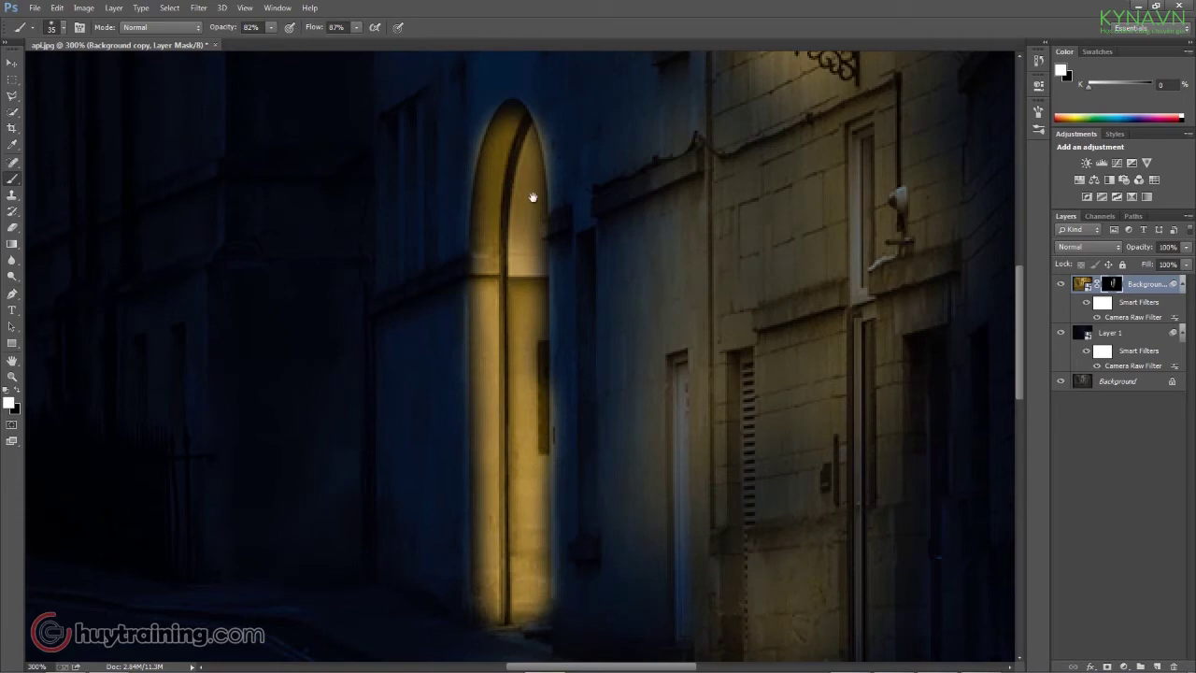
Outline a wedge-shaped light beam with the Polygonal Lasso, widening from the arched doorway's base across the road
mouse_move(518, 162)
left_mouse_down()
mouse_move(558, 126)
mouse_move(552, 111)
mouse_move(566, 161)
mouse_move(556, 111)
mouse_move(578, 160)
mouse_move(571, 135)
mouse_move(544, 201)
mouse_move(538, 272)
mouse_move(530, 153)
mouse_move(481, 126)
mouse_move(451, 123)
mouse_move(404, 153)
mouse_move(379, 222)
left_mouse_up()
left_click(583, 130)
key("x")
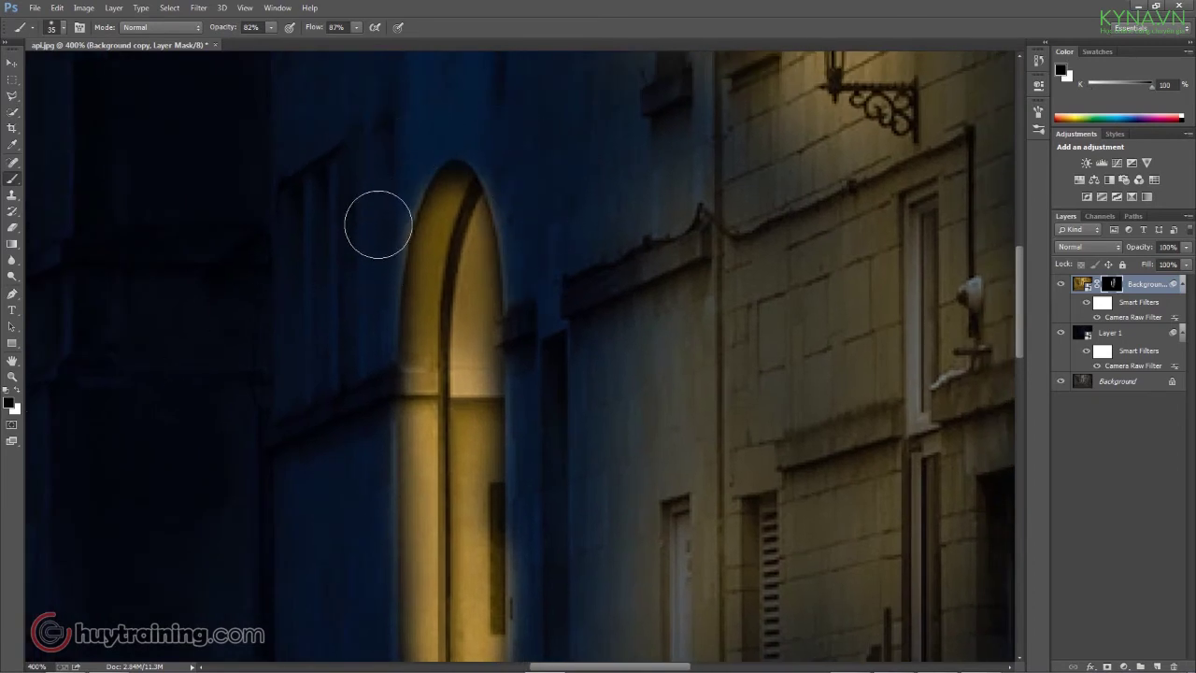
key("ctrl+minus")
key("ctrl+minus")
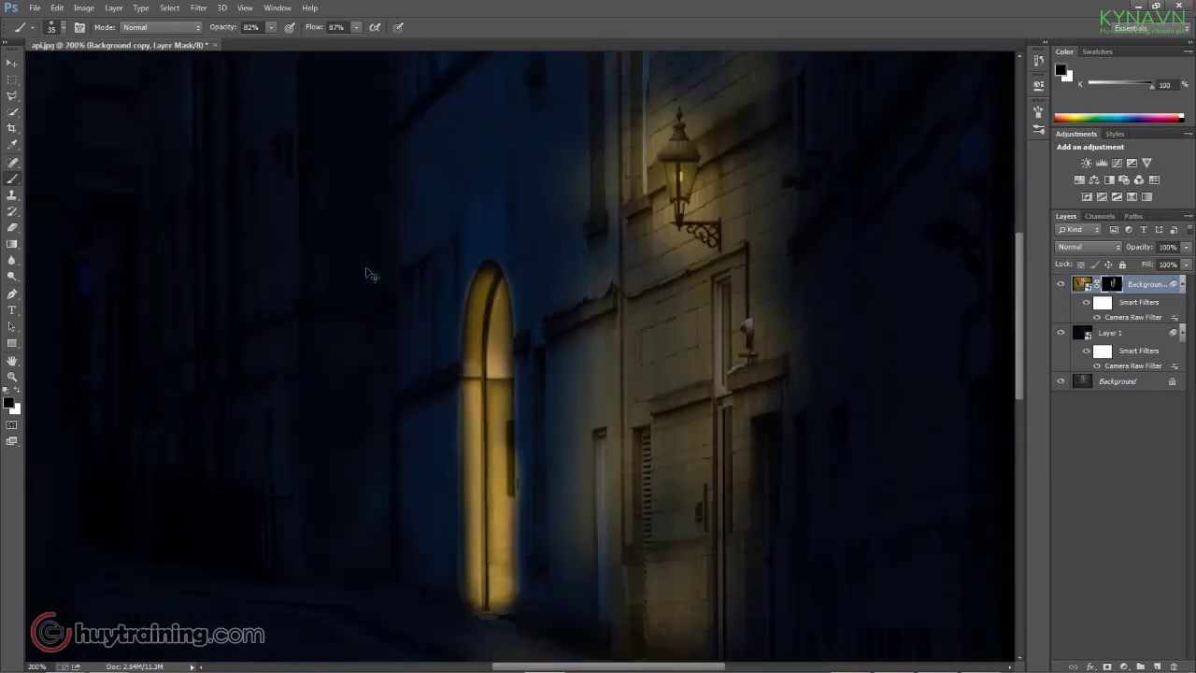
key("ctrl+minus")
left_click_drag(381, 446, 479, 366)
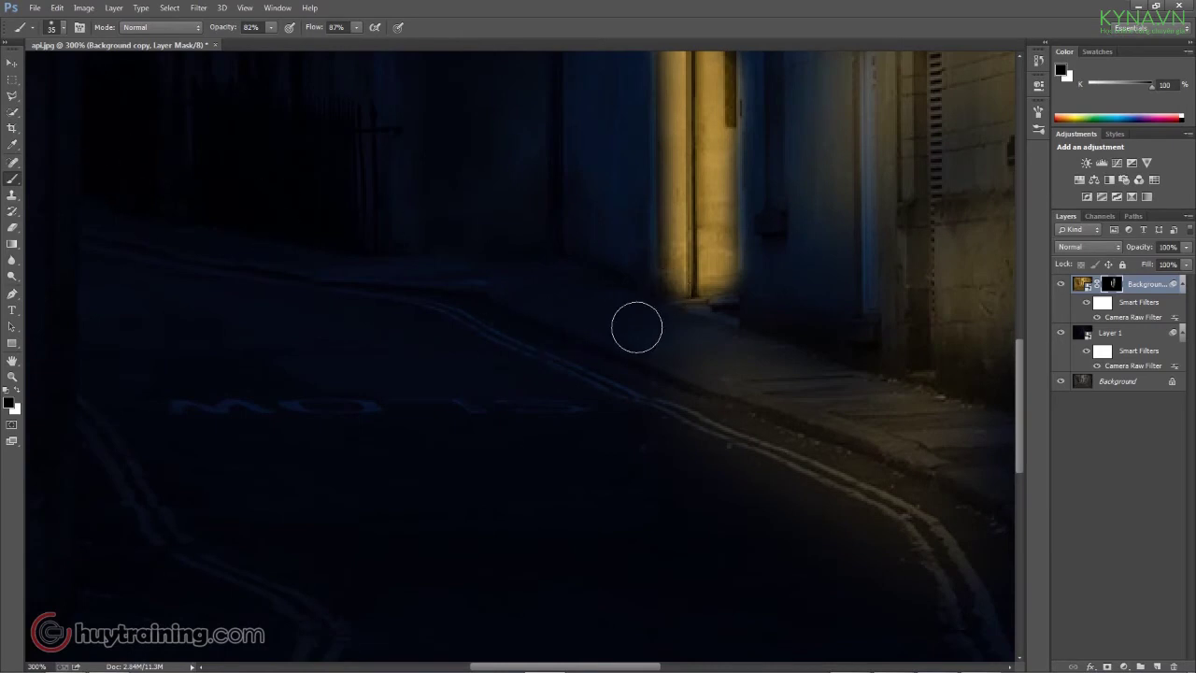
key("l")
left_click(659, 295)
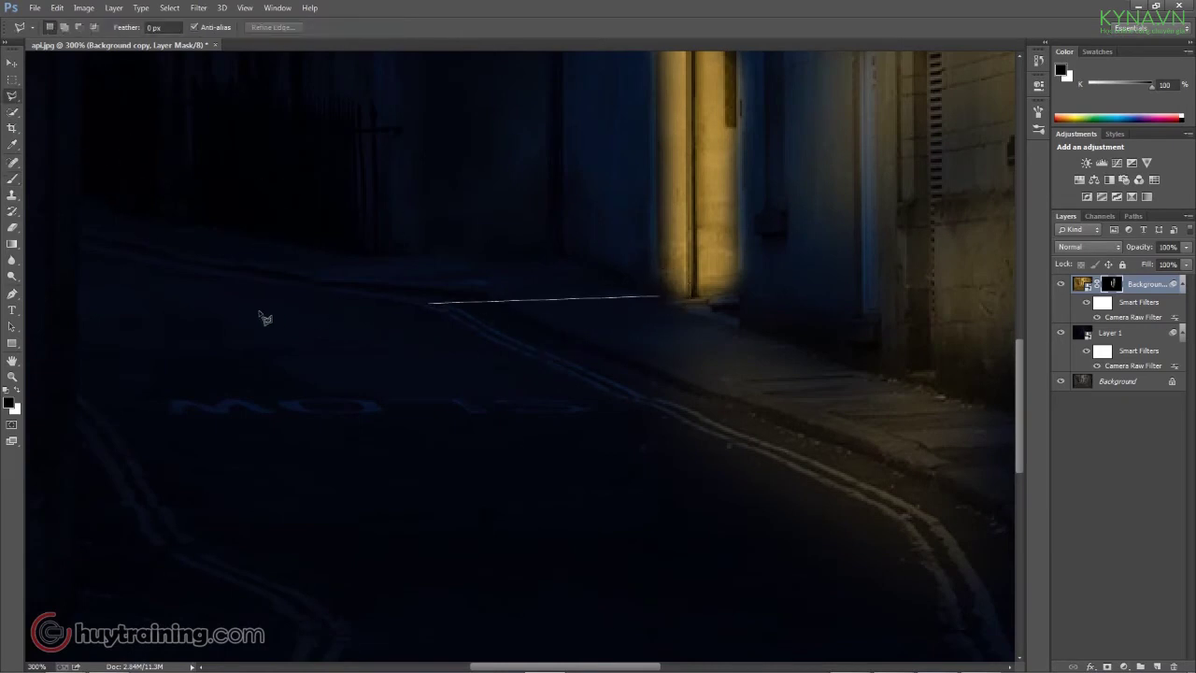
left_click(76, 273)
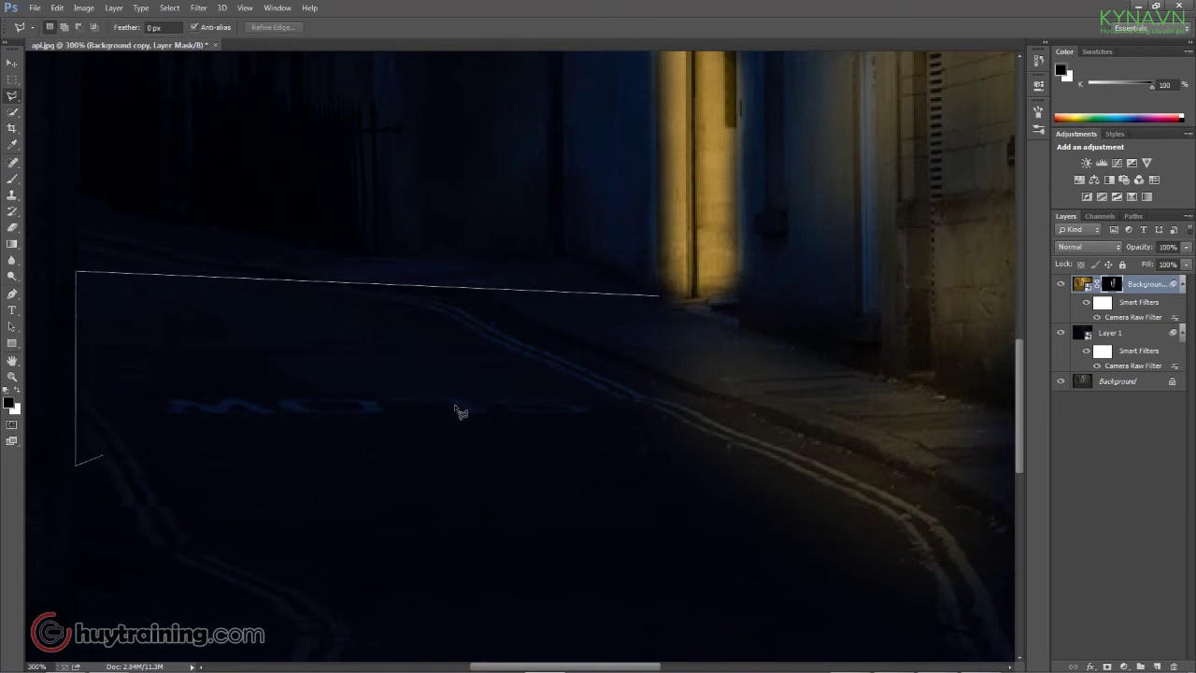
left_click(742, 328)
left_click(659, 296)
Paint white on the mask inside the wedge selection and over the doorstep, clearing the selection
key("b")
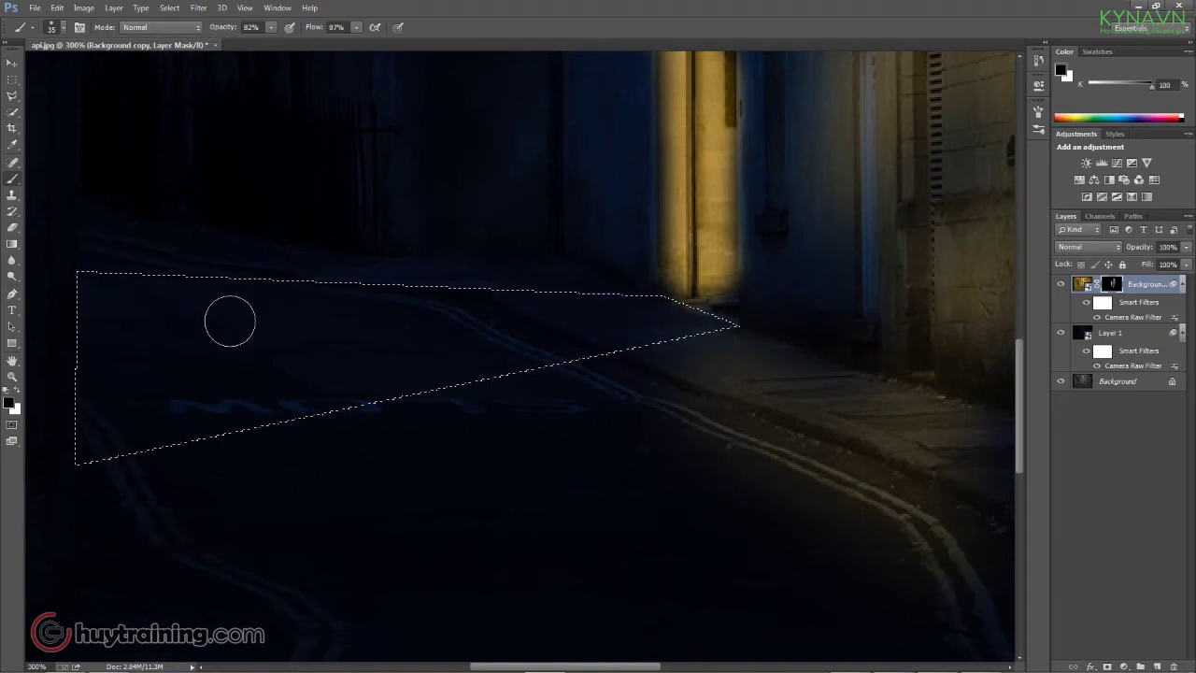
key("x")
mouse_move(101, 278)
left_mouse_down()
mouse_move(121, 391)
mouse_move(119, 301)
mouse_move(238, 292)
mouse_move(705, 304)
mouse_move(74, 436)
mouse_move(87, 452)
mouse_move(101, 420)
left_mouse_up()
mouse_move(528, 310)
left_mouse_down()
mouse_move(712, 294)
mouse_move(577, 321)
mouse_move(121, 337)
mouse_move(70, 409)
left_mouse_up()
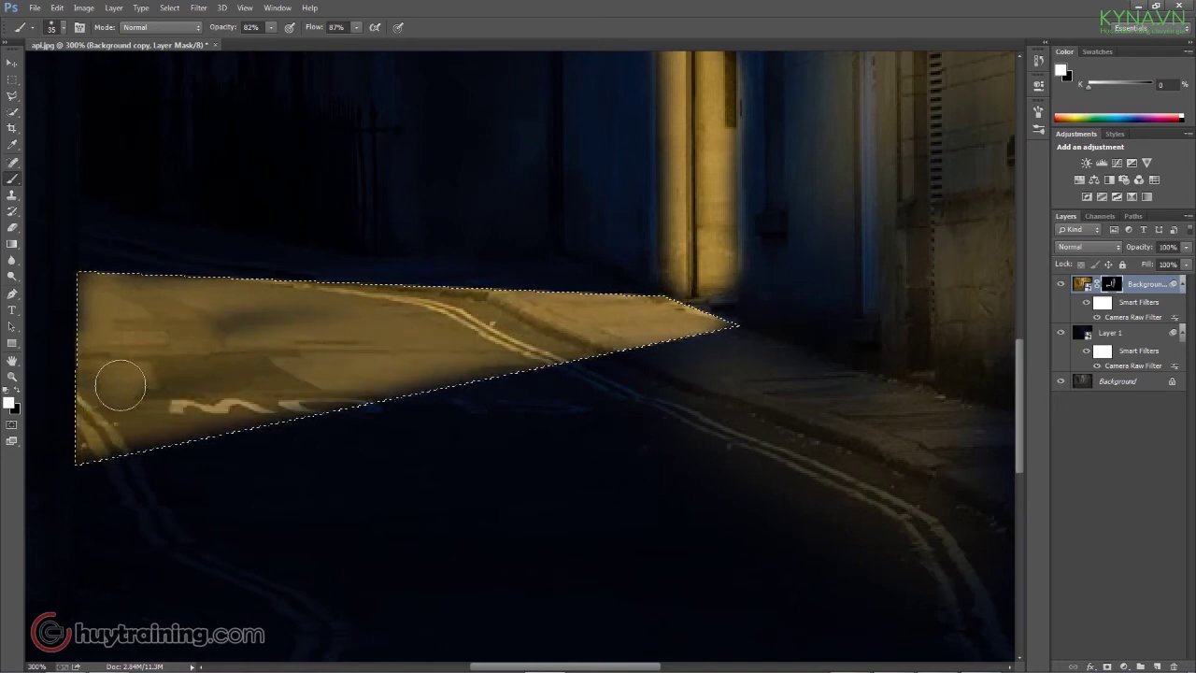
scroll(738, 308, "up", 2)
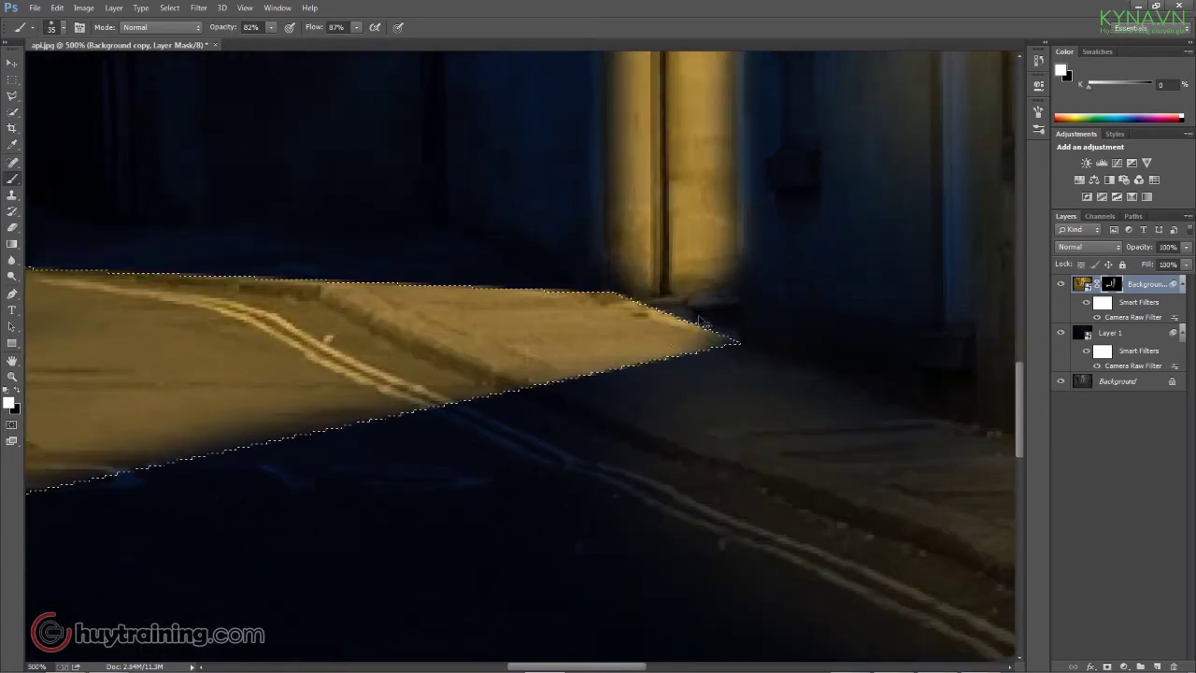
left_click(667, 304)
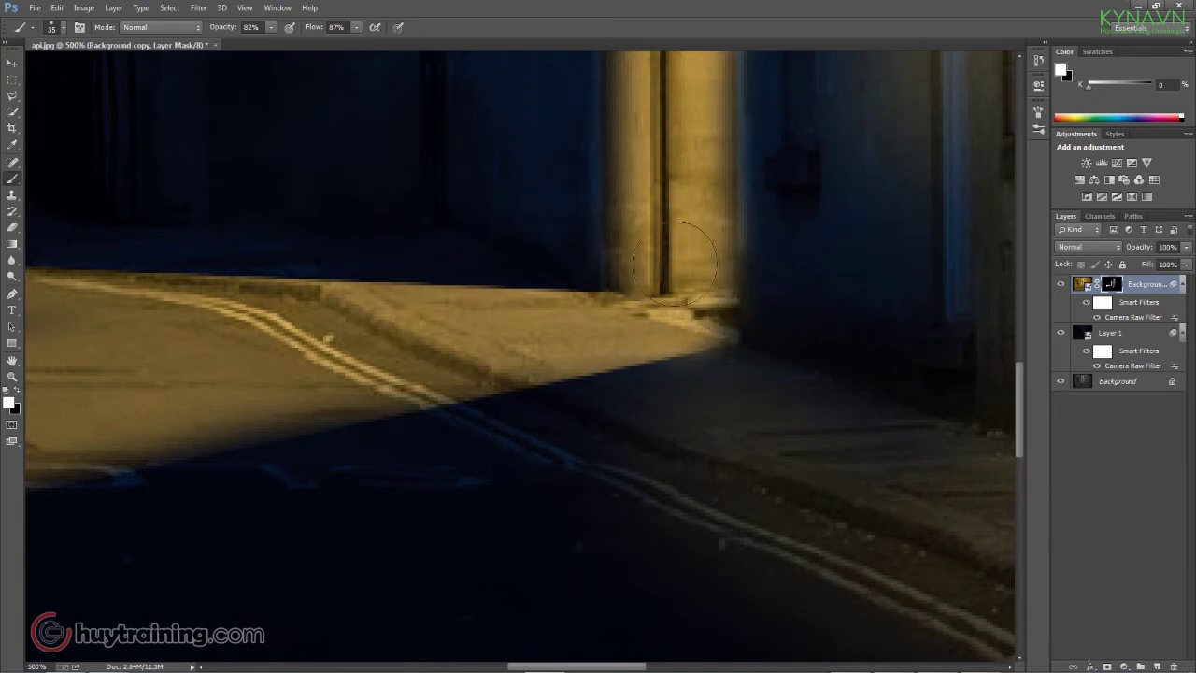
Paint black on the mask around the arched doorway's outer edges to clean up the light spill on the wall
left_click_drag(674, 264, 651, 551)
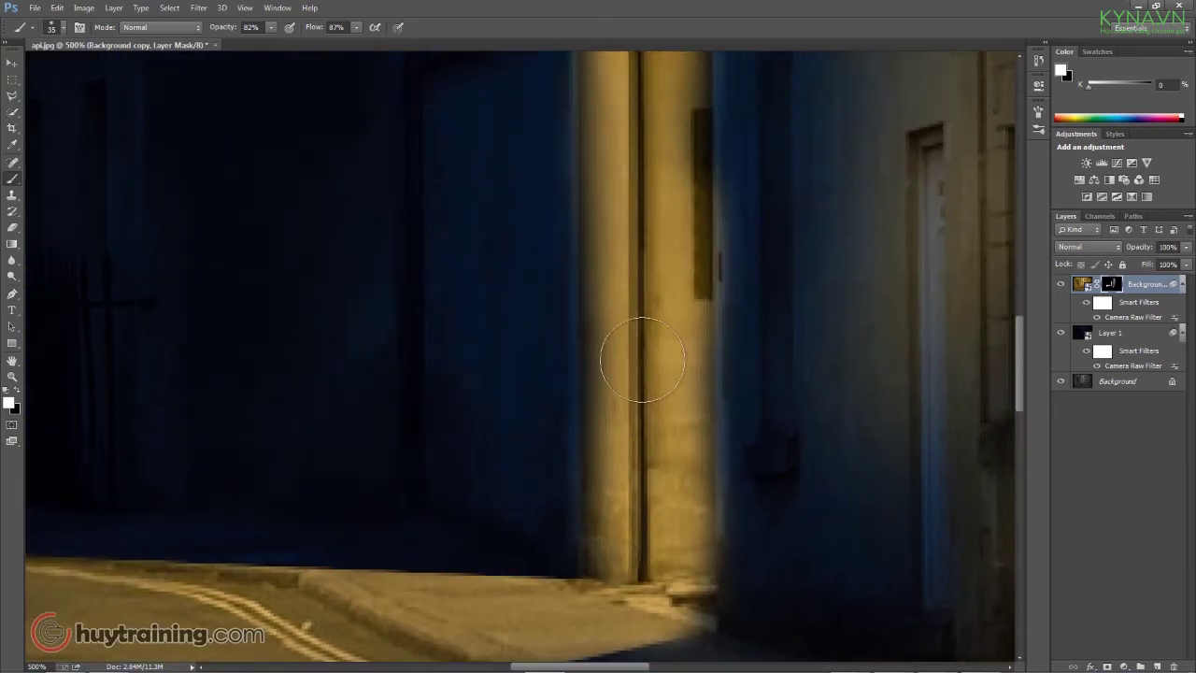
left_click_drag(651, 258, 652, 558)
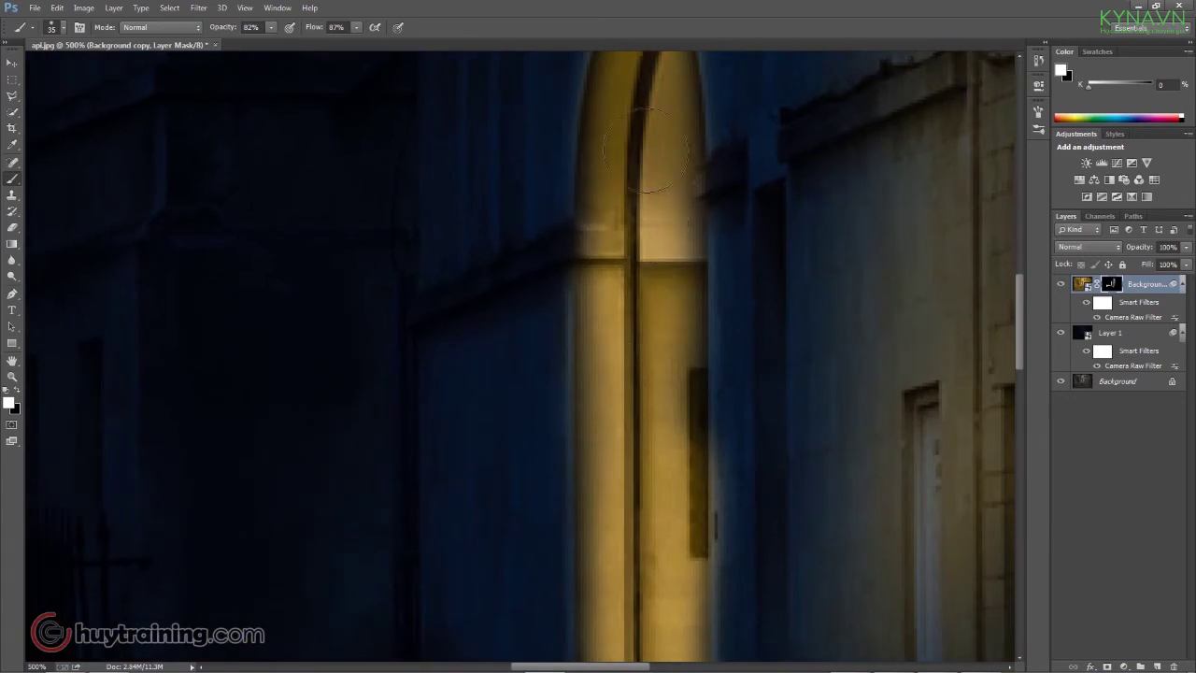
key("ctrl+minus")
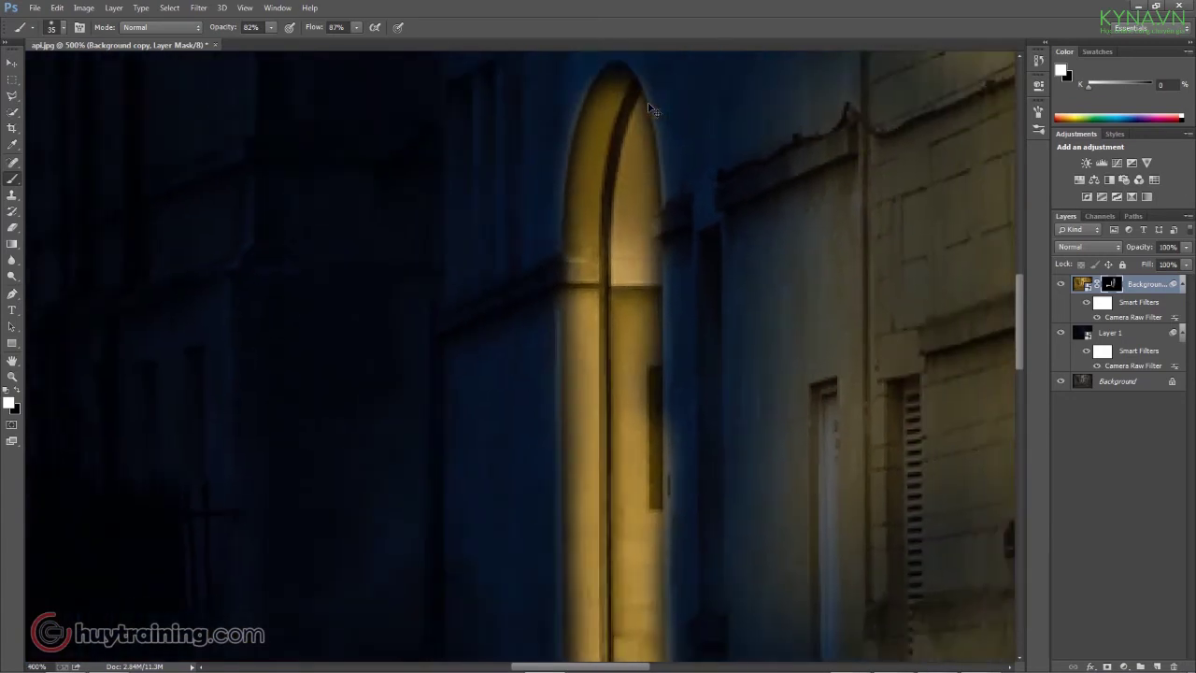
key("ctrl+1")
left_click(479, 405)
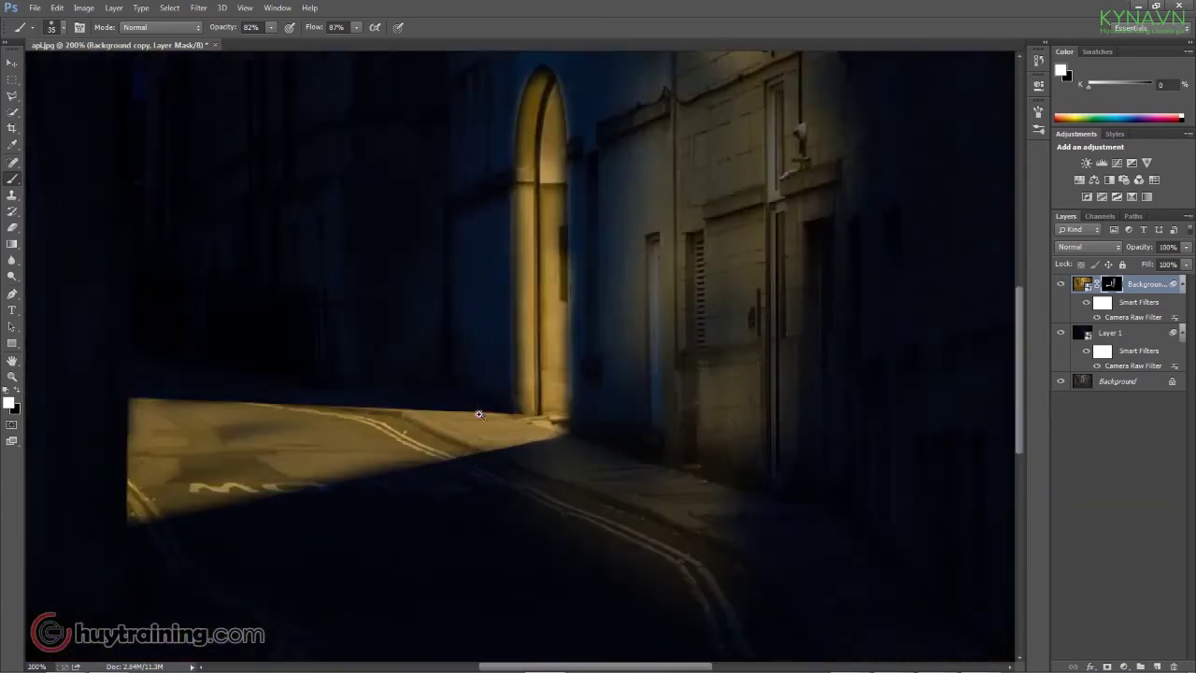
left_click(483, 110)
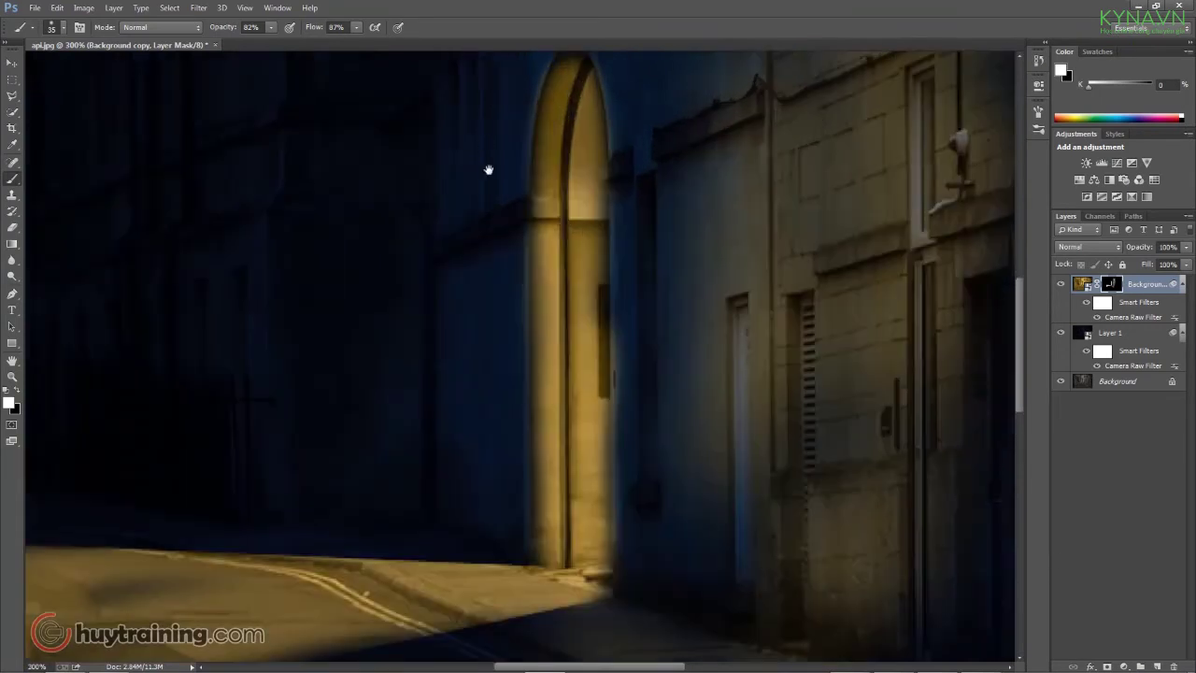
key("x")
left_click_drag(528, 111, 513, 187)
mouse_move(555, 76)
left_mouse_down()
mouse_move(603, 81)
mouse_move(626, 98)
mouse_move(650, 245)
mouse_move(635, 306)
left_mouse_up()
mouse_move(494, 190)
left_mouse_down()
mouse_move(505, 368)
mouse_move(514, 286)
mouse_move(520, 570)
mouse_move(583, 573)
mouse_move(635, 603)
mouse_move(658, 565)
mouse_move(662, 421)
mouse_move(644, 195)
mouse_move(651, 536)
left_mouse_up()
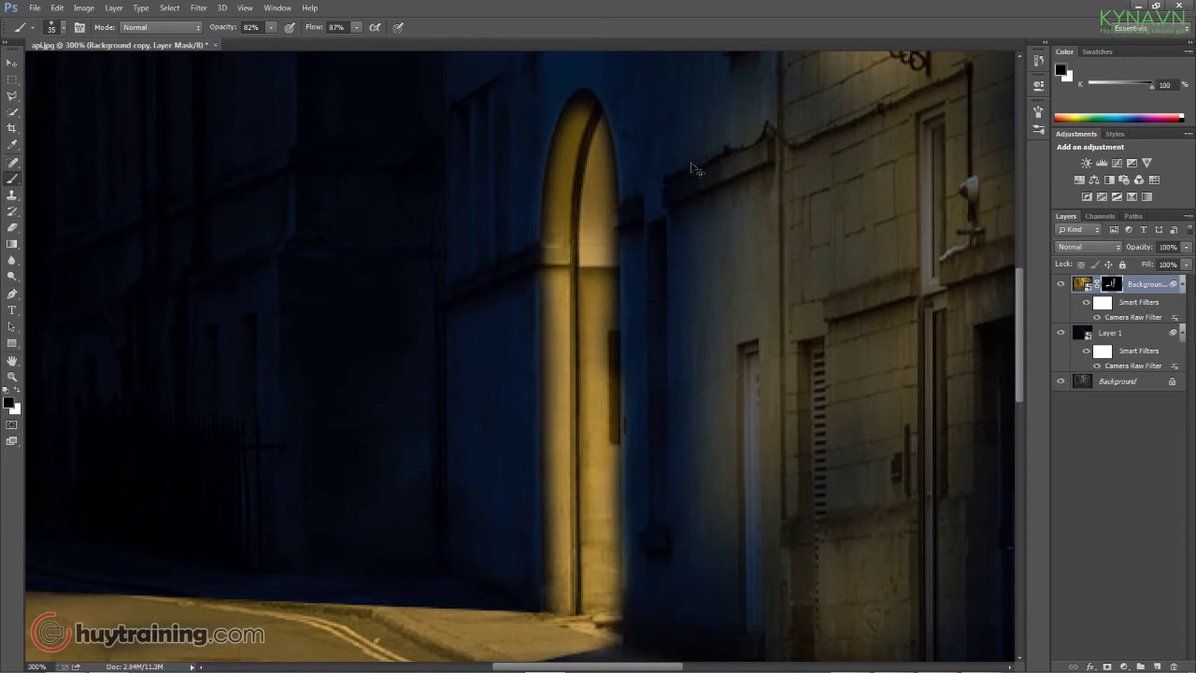
Lower the brush to 44% opacity and 64% flow and paint black along the far edge of the road's light patch
scroll(456, 309, "down", 2)
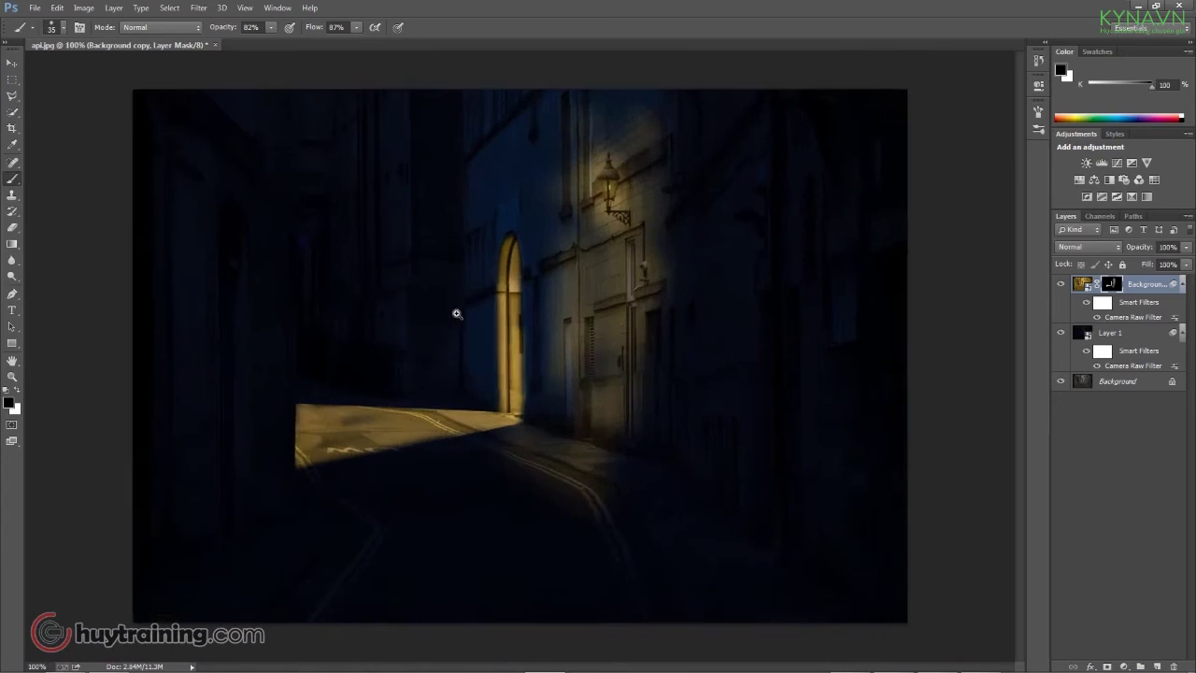
left_click(456, 308)
scroll(276, 366, "down", 3)
scroll(275, 366, "left", 1)
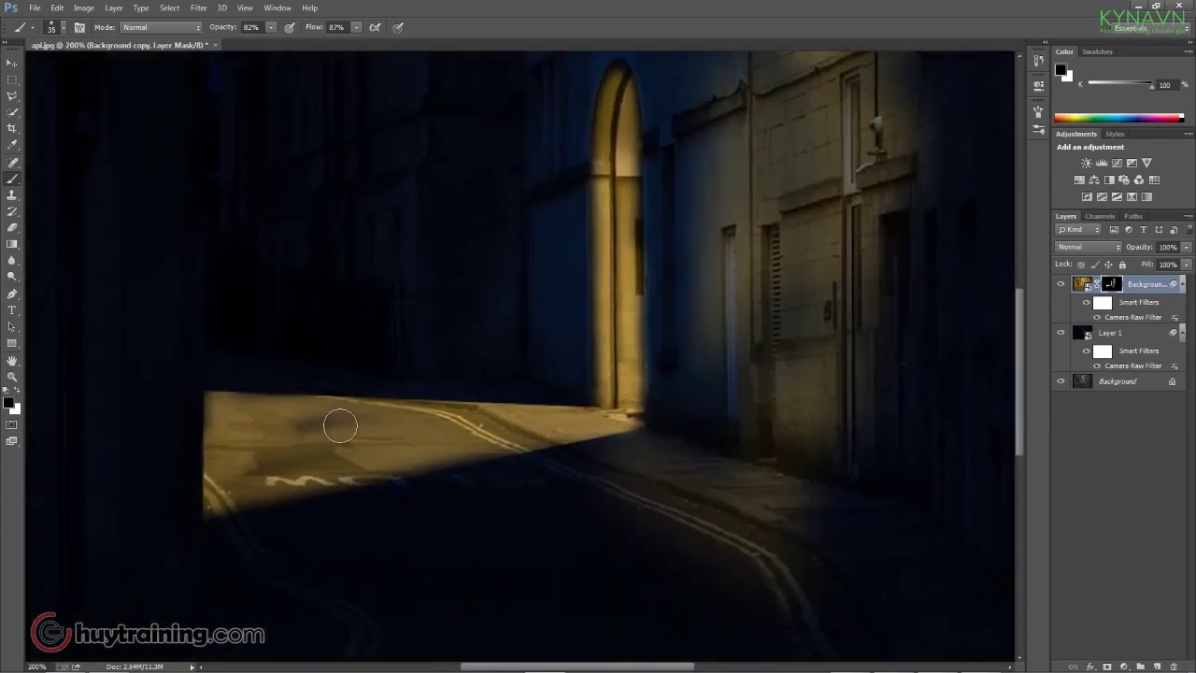
left_click(272, 28)
left_click(355, 27)
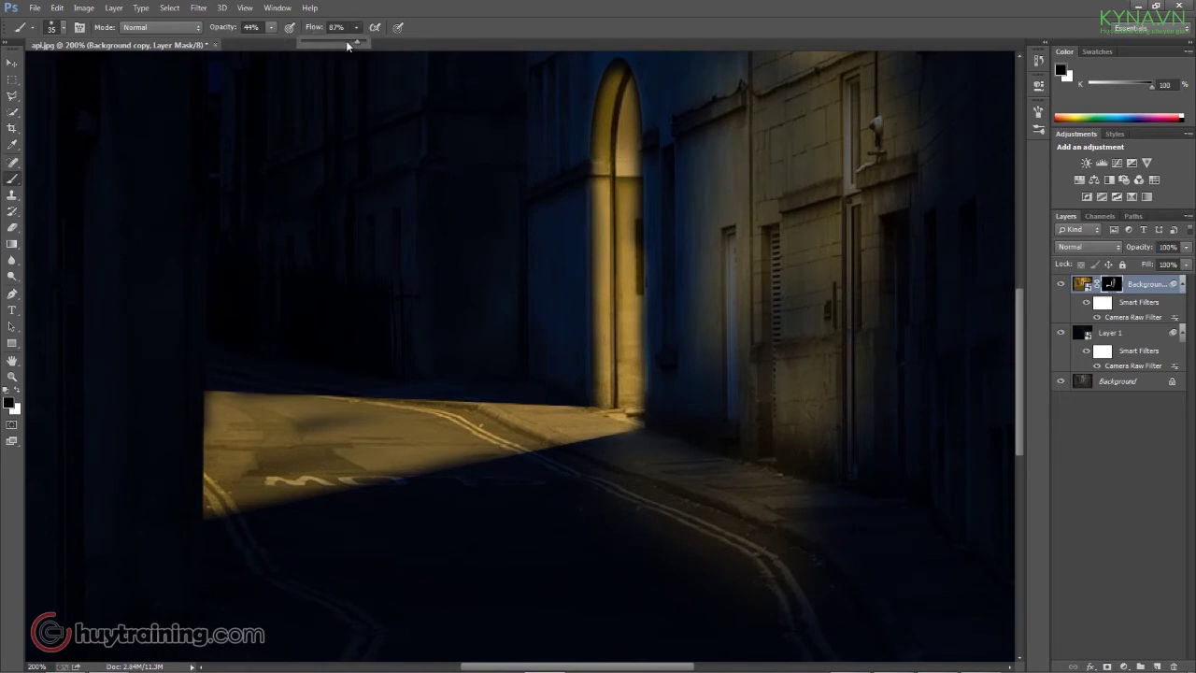
left_click(216, 372)
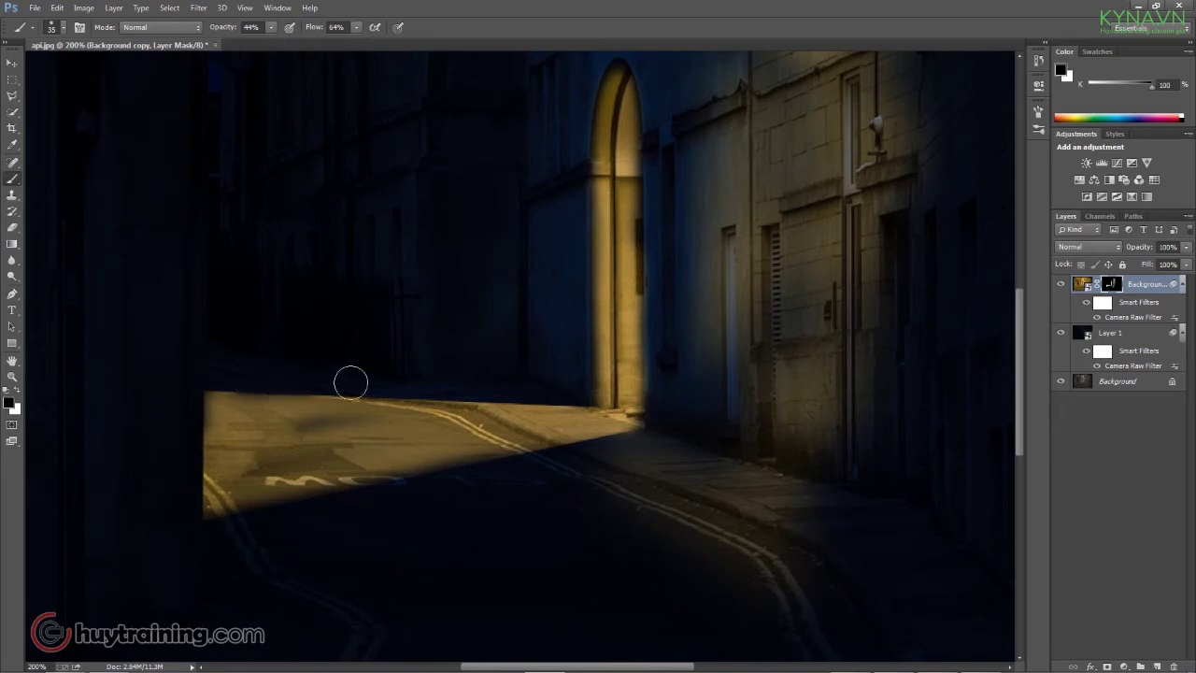
left_click_drag(552, 390, 205, 382)
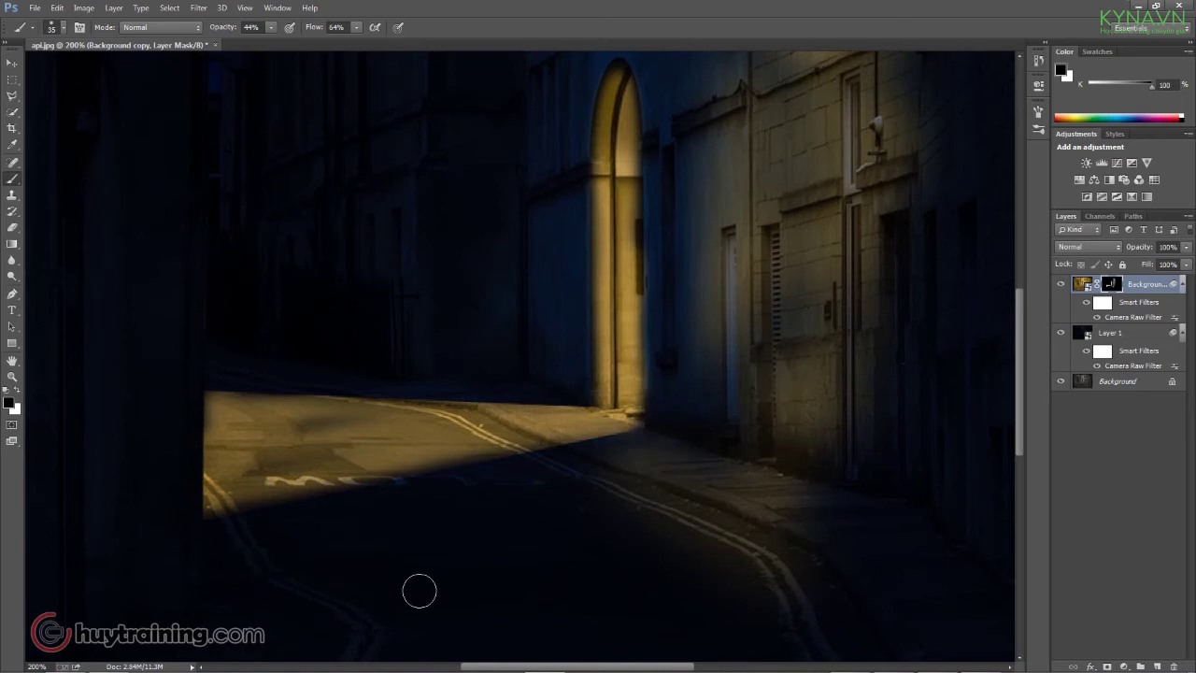
Reduce the brush size to 10 and paint black on the mask along the kerb inside the light patch
scroll(419, 596, "down", 4)
scroll(489, 414, "up", 5)
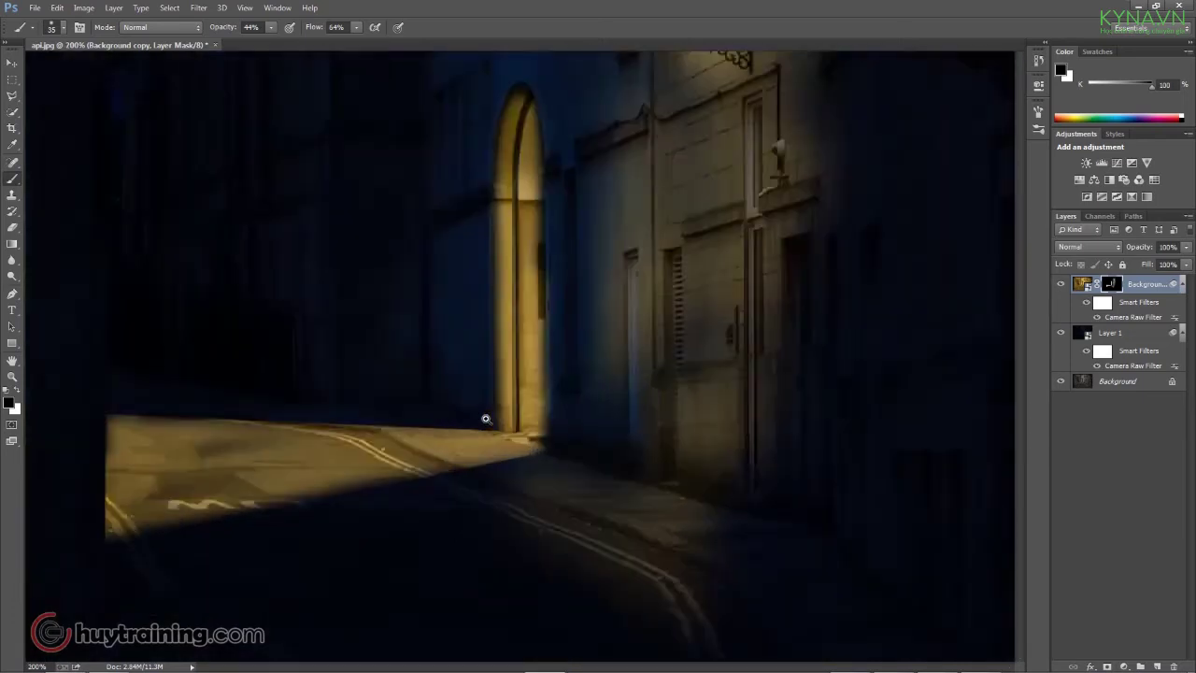
key("bracketleft")
key("bracketleft")
key("bracketleft")
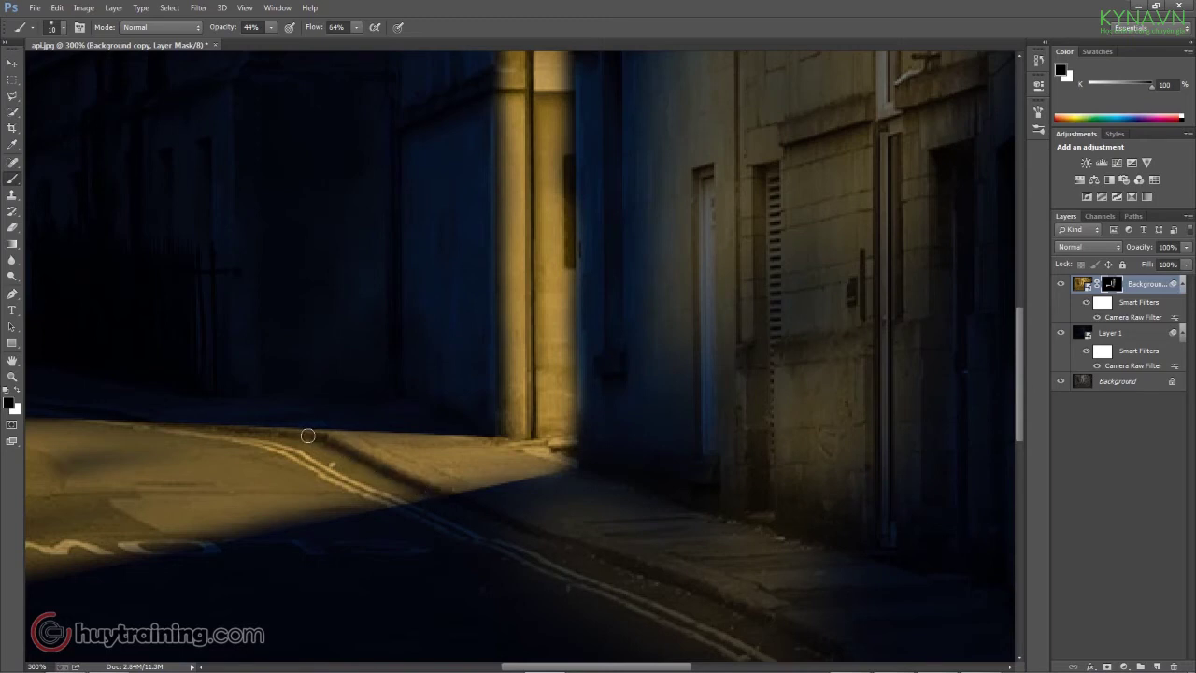
mouse_move(219, 431)
left_mouse_down()
mouse_move(171, 420)
mouse_move(297, 446)
left_mouse_up()
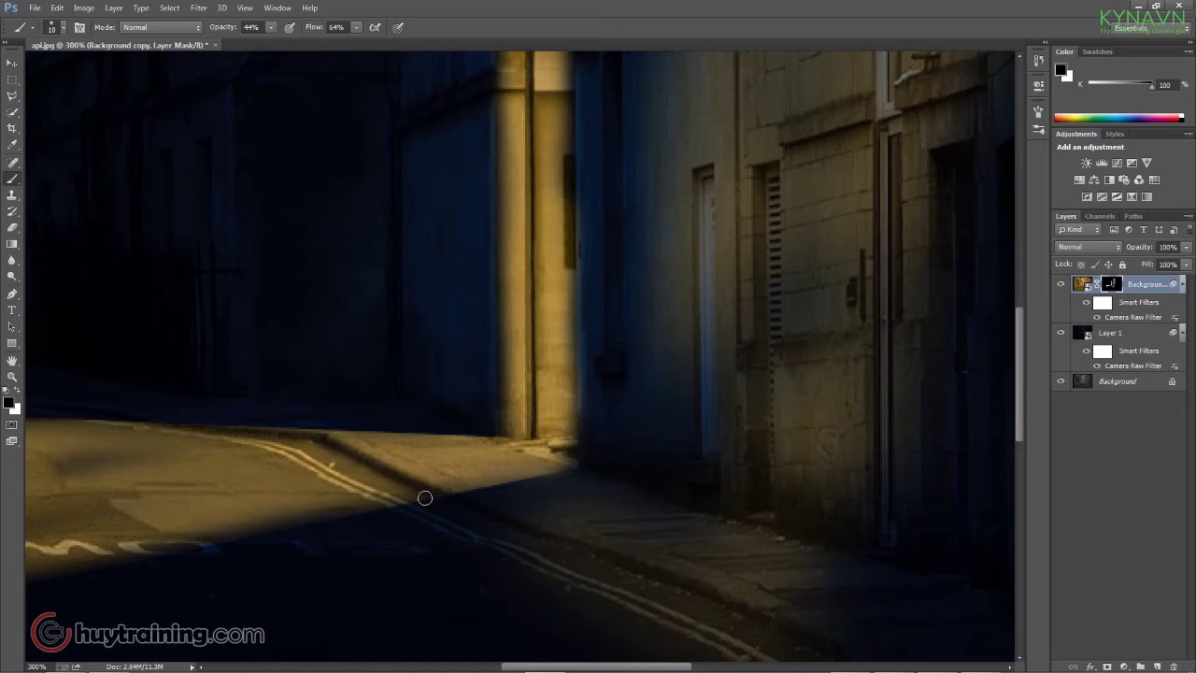
Paint black on the layer mask along the far edge of the road's light patch to trim remaining spill
left_click_drag(207, 433, 297, 440)
key("ctrl+minus")
key("ctrl+minus")
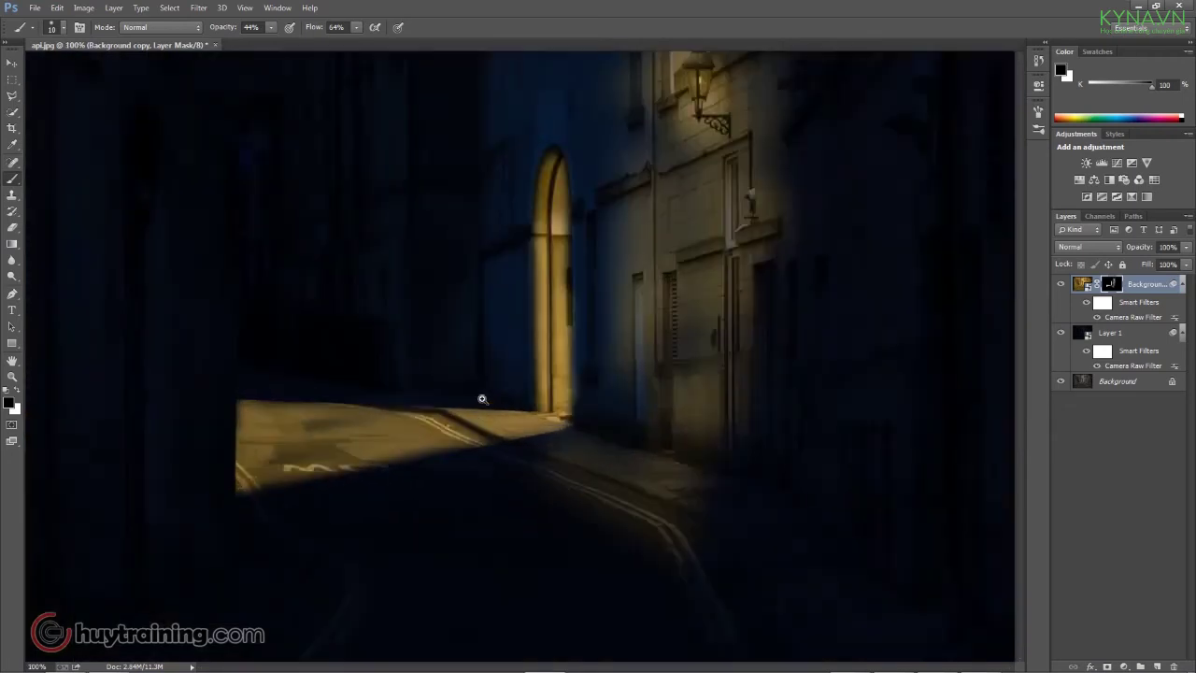
Paint white on the mask with a size 25 brush over the dim area at the near end of the road's light patch
left_click(482, 398)
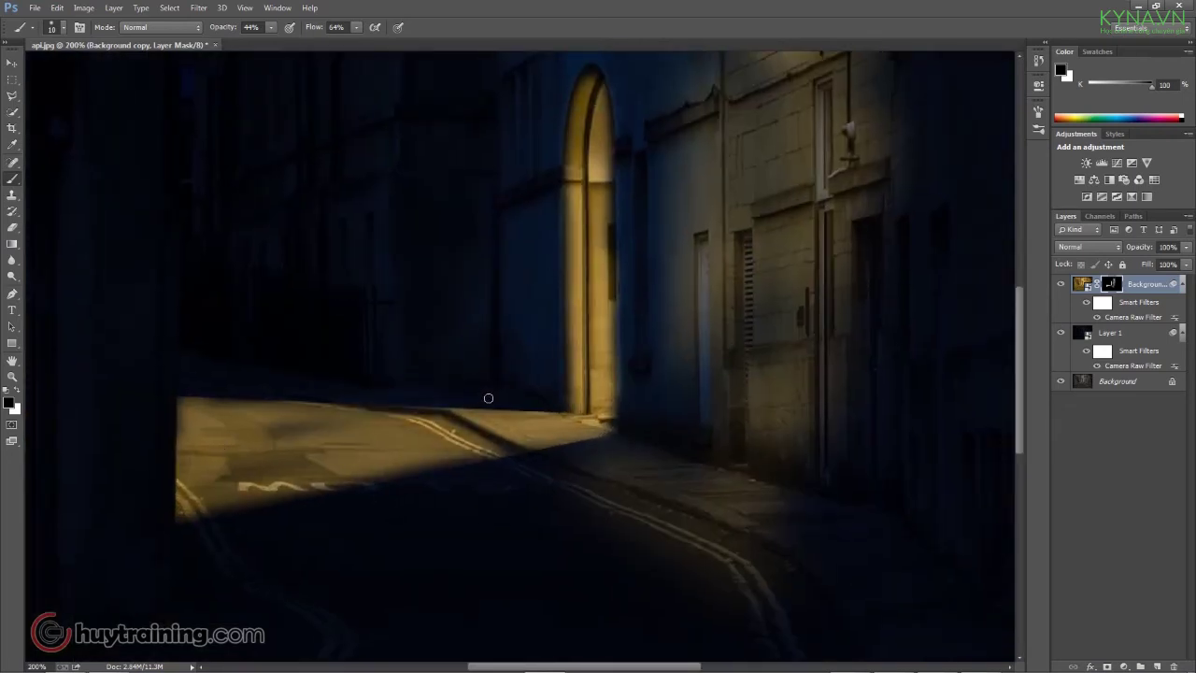
key("x")
mouse_move(200, 429)
left_mouse_down()
mouse_move(168, 419)
mouse_move(209, 433)
left_mouse_up()
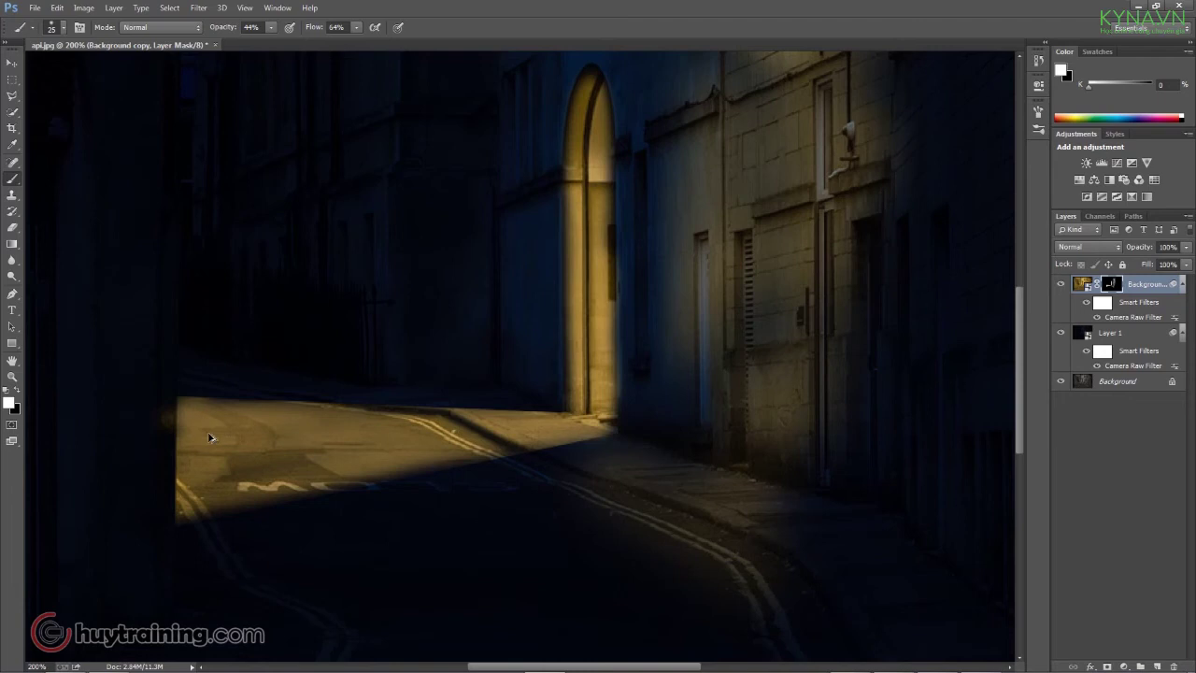
key("x")
key("ctrl+minus")
left_click_drag(466, 324, 529, 325)
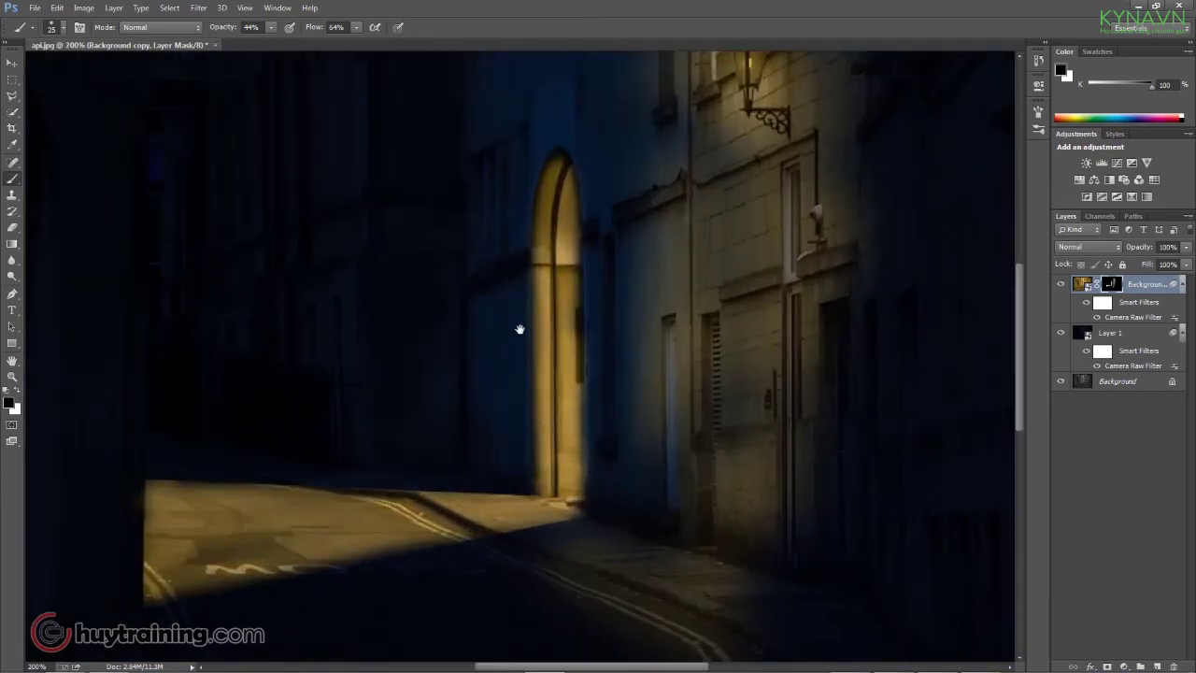
key("ctrl+minus")
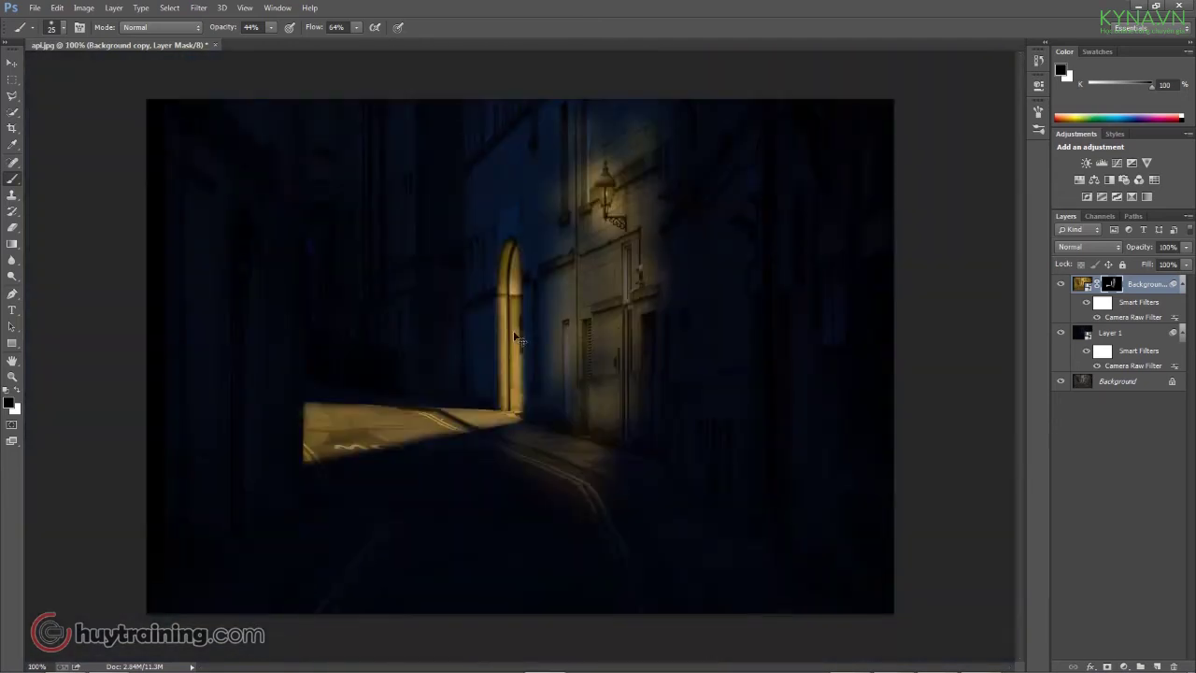
Raise the temperature in the Background copy layer's Camera Raw filter to warm the light further
double_click(1138, 320)
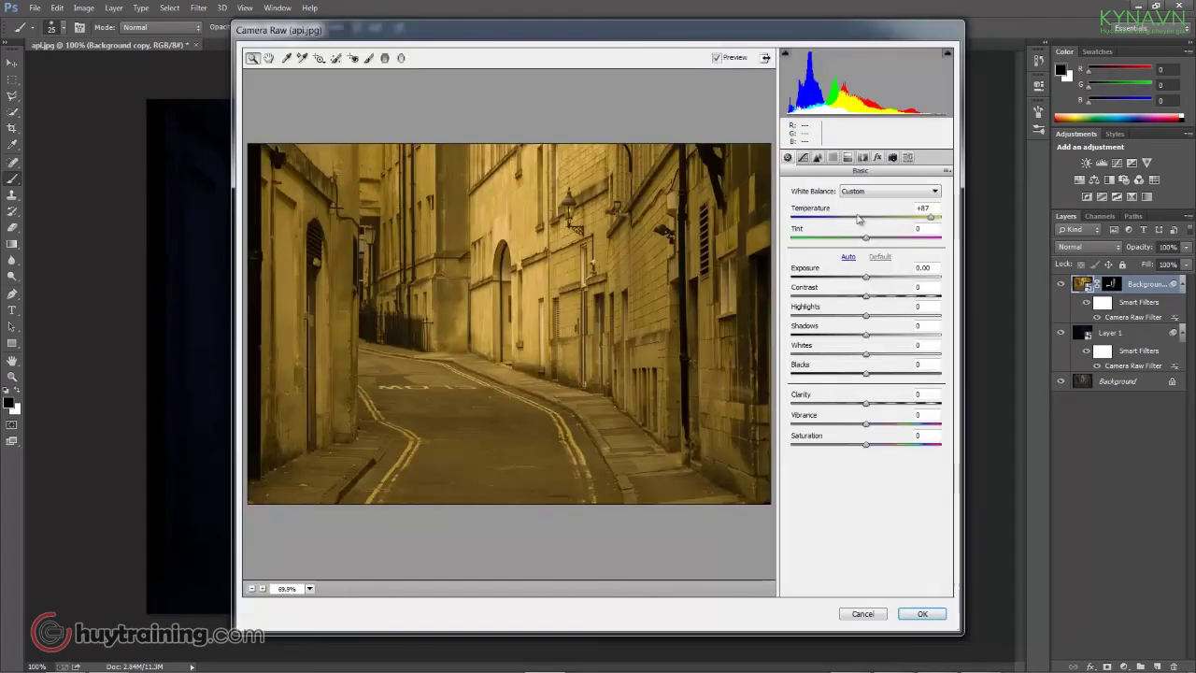
left_click_drag(930, 216, 959, 222)
left_click(922, 612)
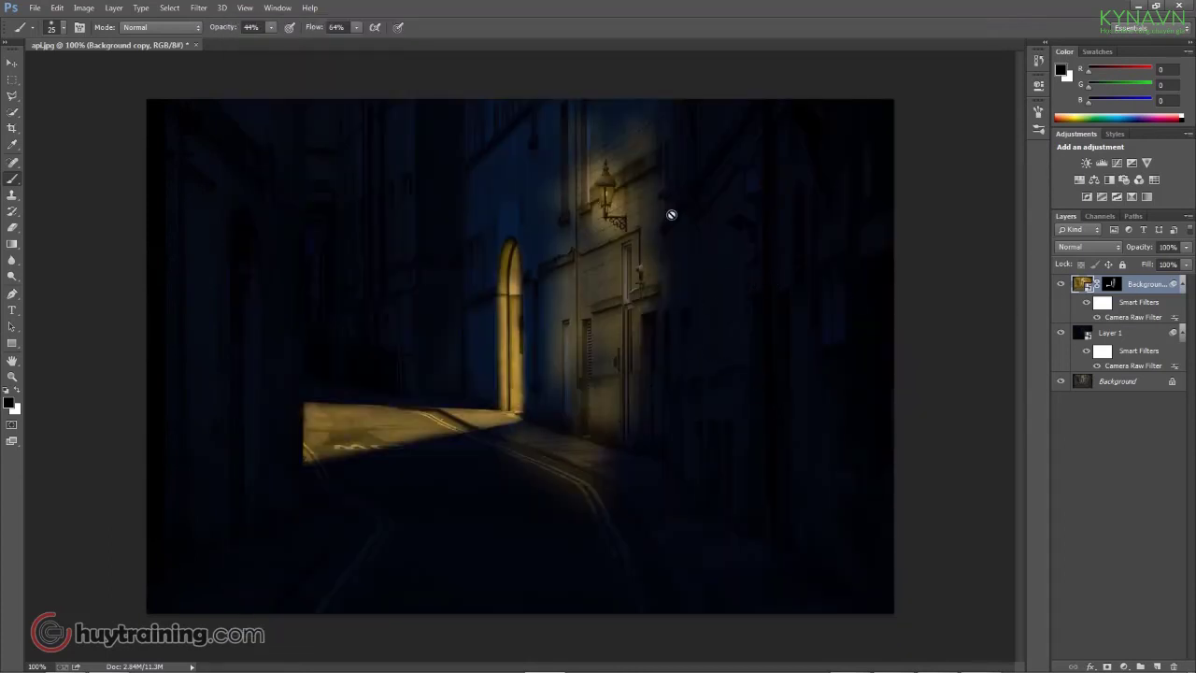
Paint white on the Background copy layer's mask with a size 70 brush beside the lamp and down the wall beneath it
scroll(613, 191, "up", 1)
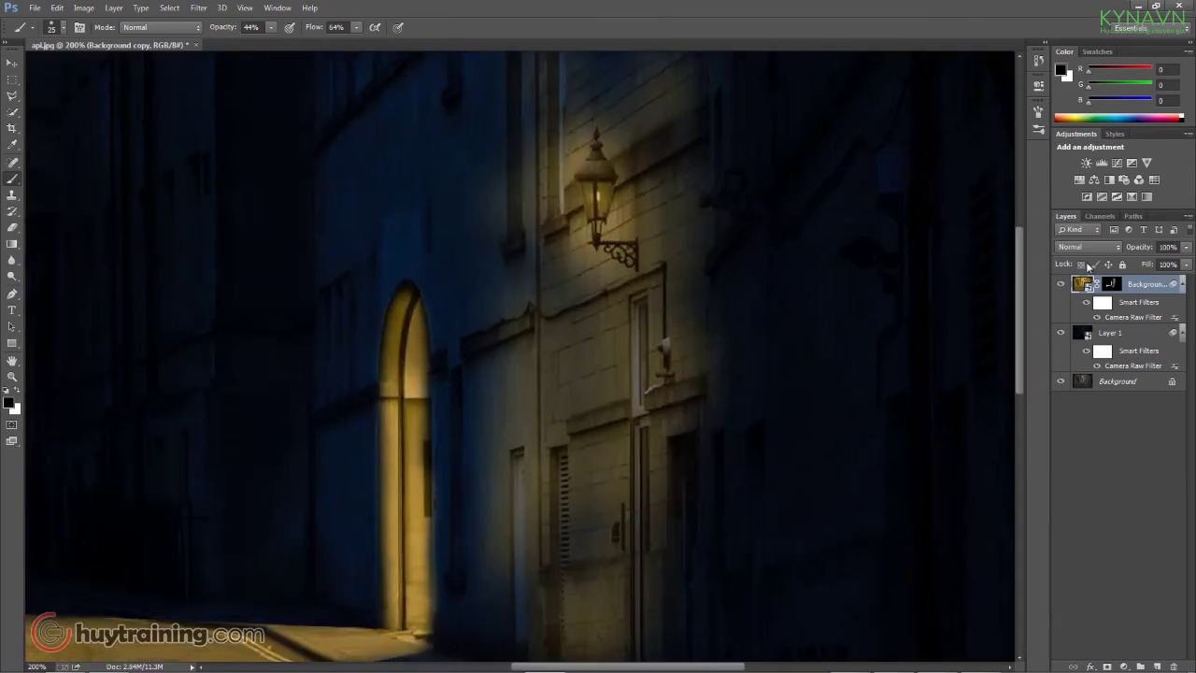
left_click(1113, 283)
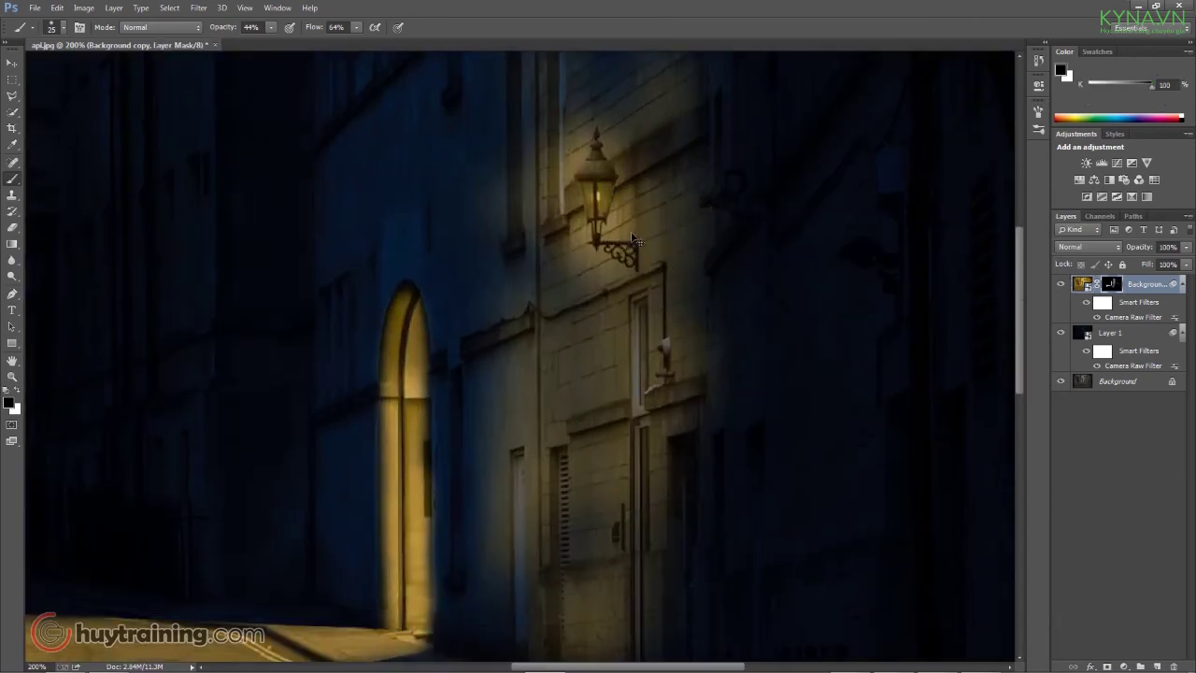
scroll(632, 241, "down", 1)
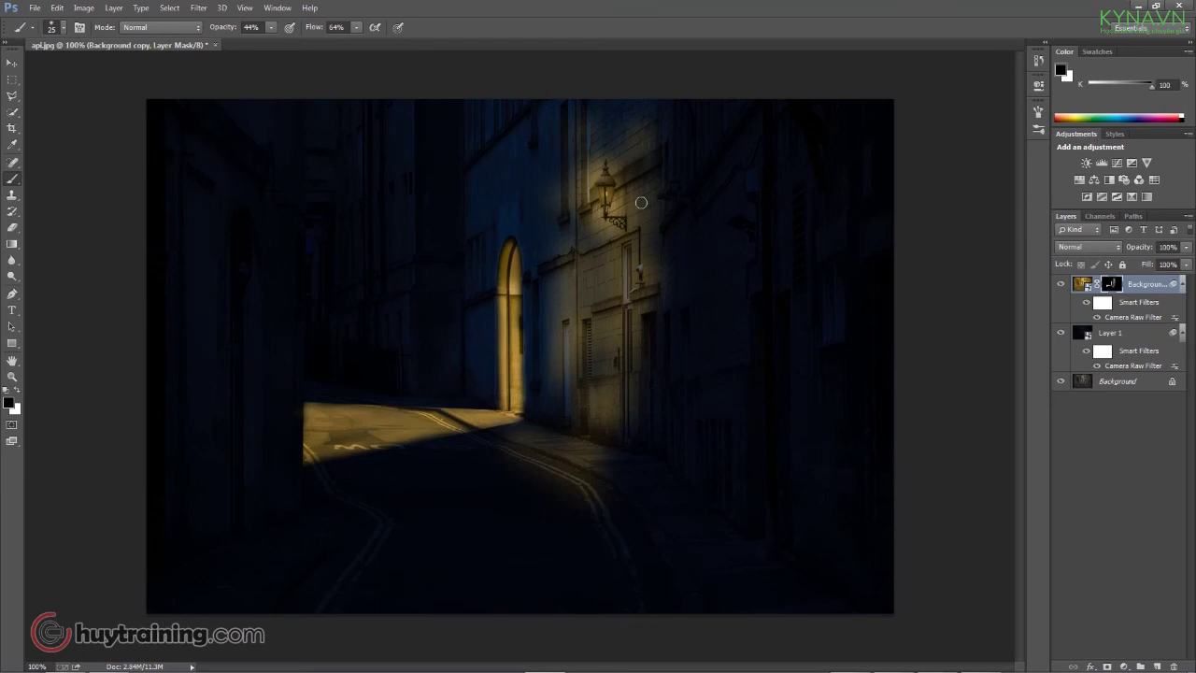
key("bracketright")
key("bracketright")
key("bracketright")
key("x")
mouse_move(617, 194)
left_mouse_down()
mouse_move(609, 186)
mouse_move(627, 267)
mouse_move(640, 155)
mouse_move(635, 289)
left_mouse_up()
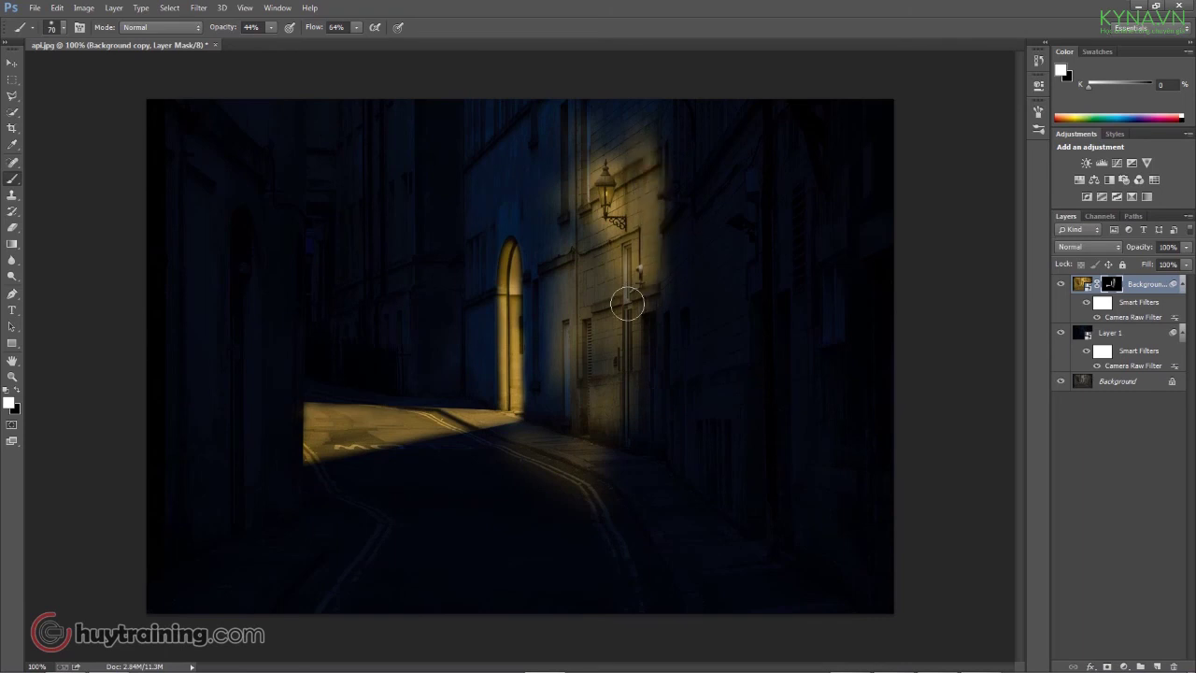
Enlarge the brush to 125 and paint white on the mask from the lamp down the wall to strengthen its glow
key("bracketright")
key("bracketright")
key("bracketright")
key("bracketright")
mouse_move(601, 159)
left_mouse_down()
mouse_move(592, 267)
mouse_move(613, 320)
mouse_move(593, 405)
mouse_move(635, 314)
mouse_move(585, 355)
left_mouse_up()
key("ctrl+minus")
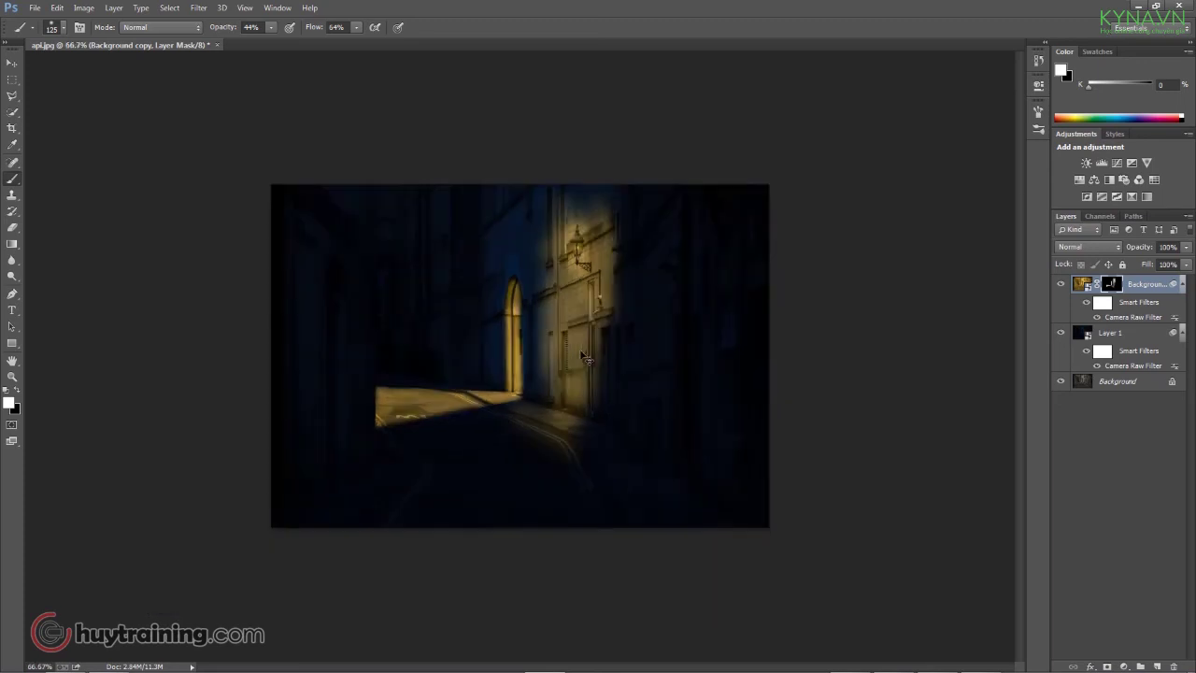
key("ctrl+plus")
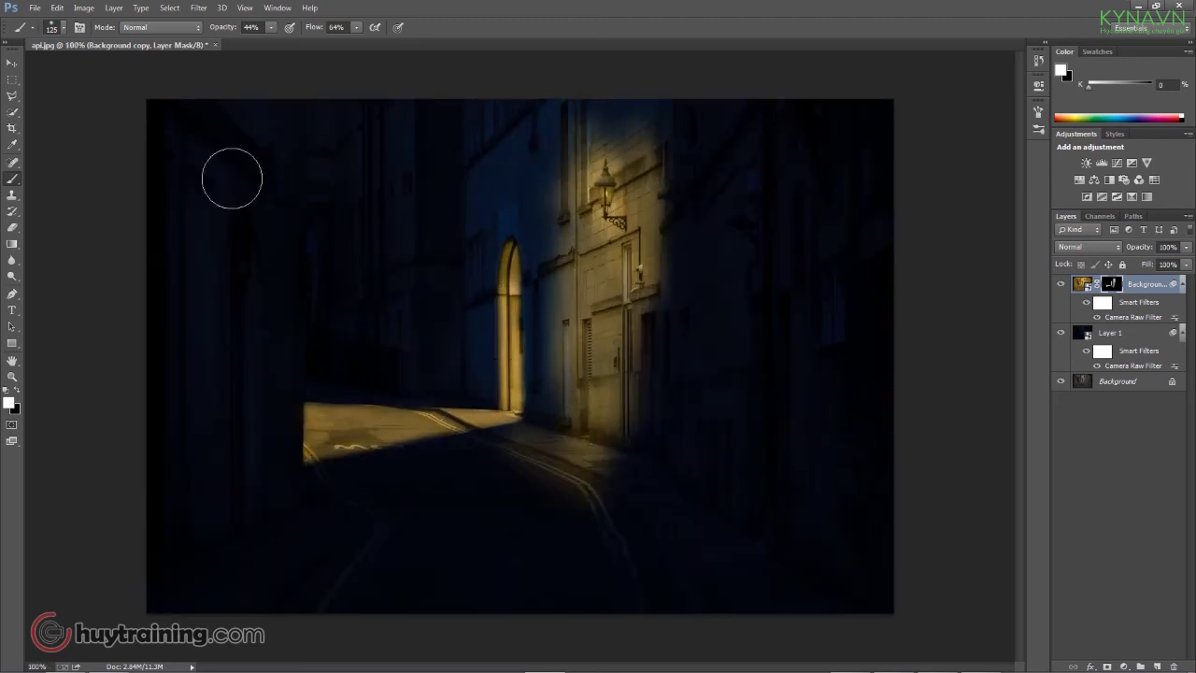
Lower the exposure in Layer 1's Camera Raw filter to darken the night surroundings, and switch to the Move tool
double_click(1124, 367)
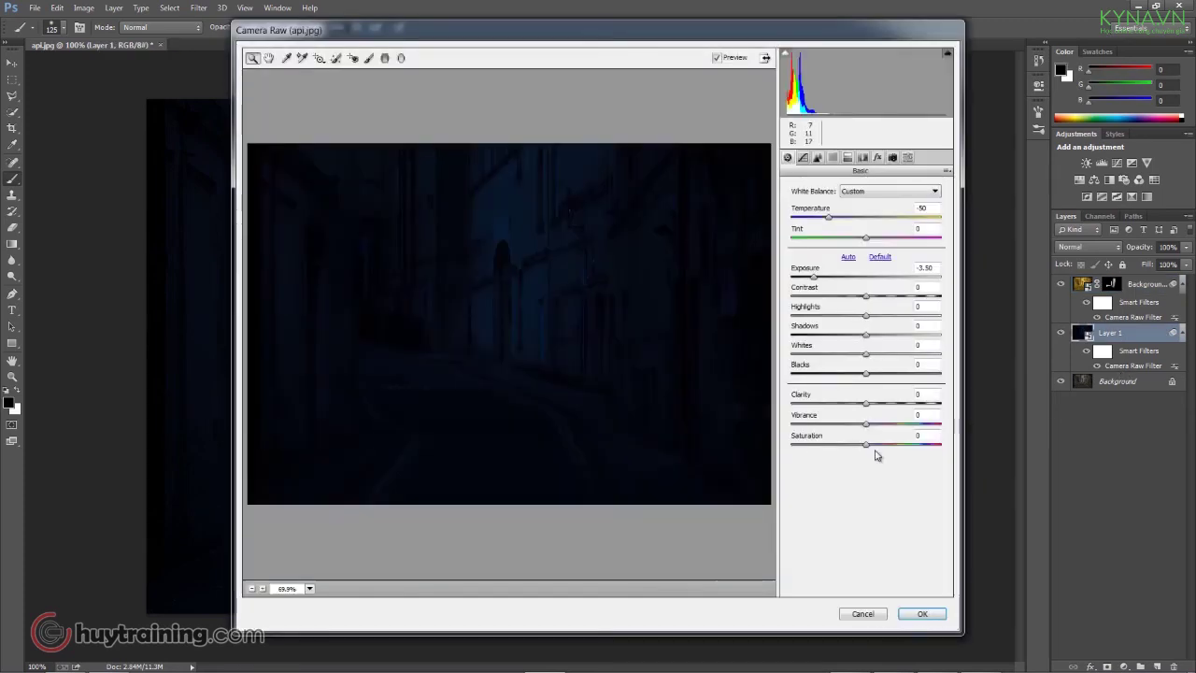
left_click_drag(850, 278, 806, 279)
left_click(921, 613)
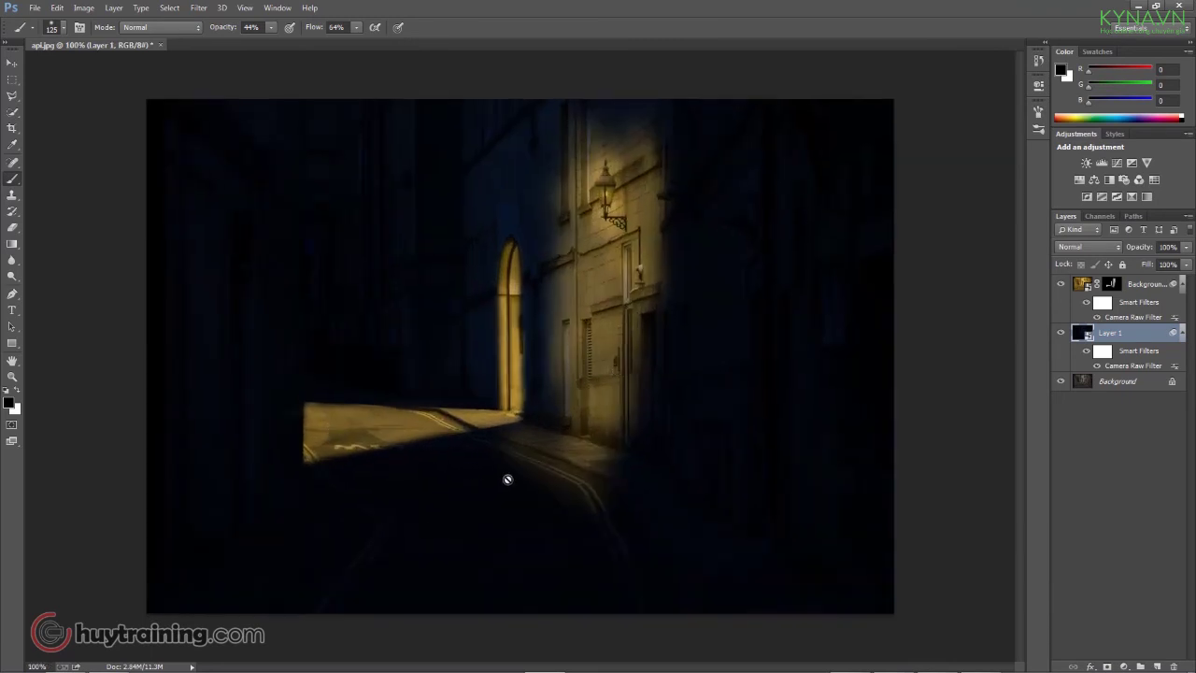
key("v")
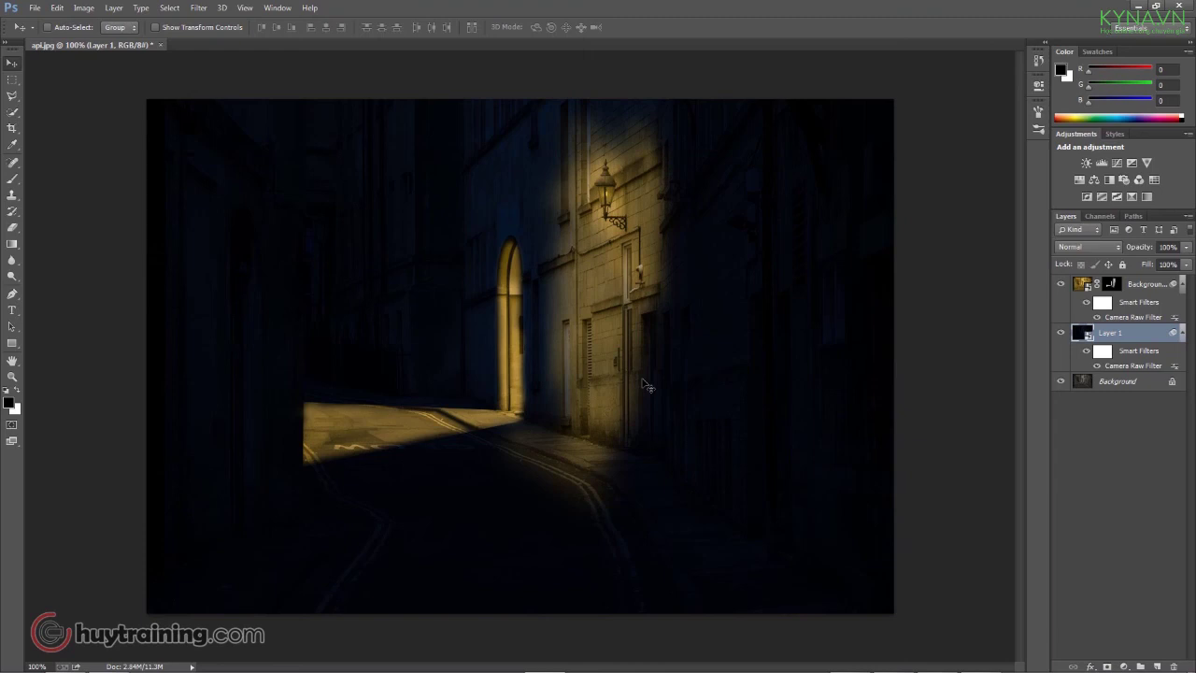